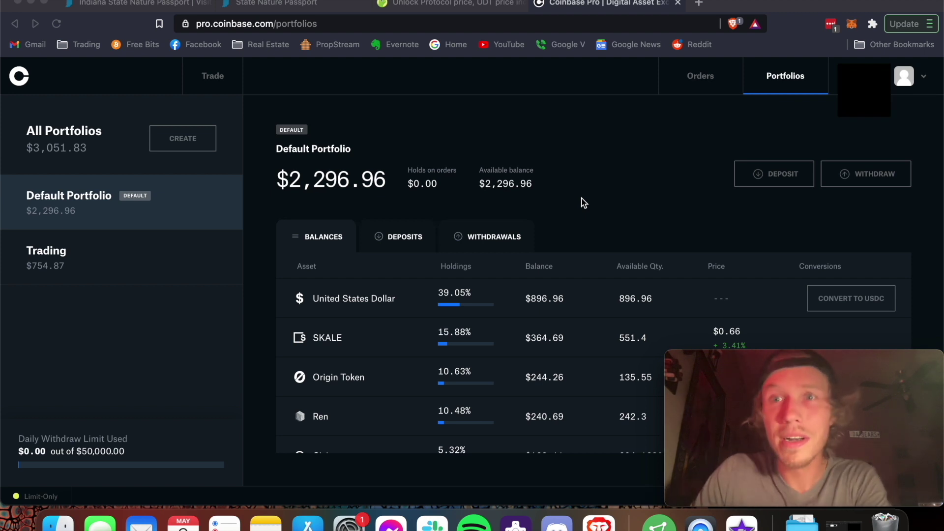
Convert the full $896.96 US Dollar balance to USD Coin, then reload to refresh the balances
click(559, 187)
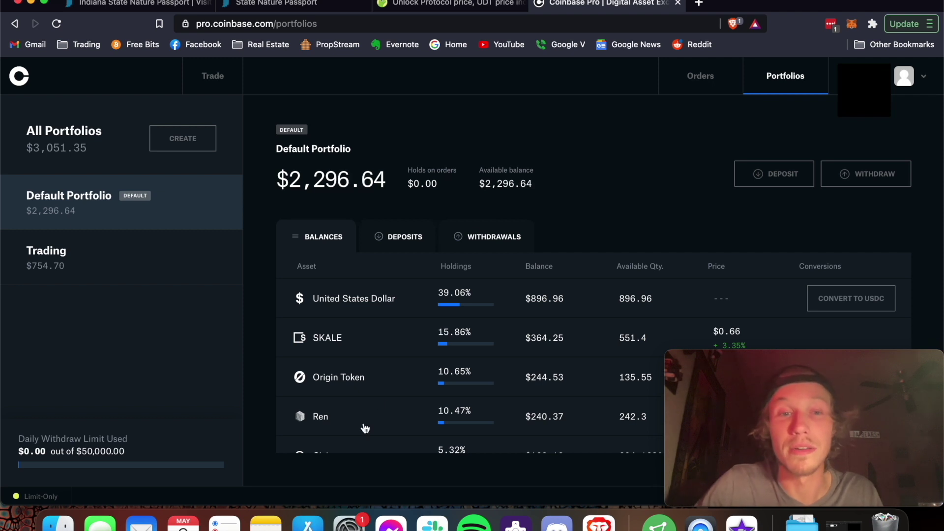
scroll(444, 313, down, 3)
scroll(444, 313, down, 3)
scroll(441, 316, up, 6)
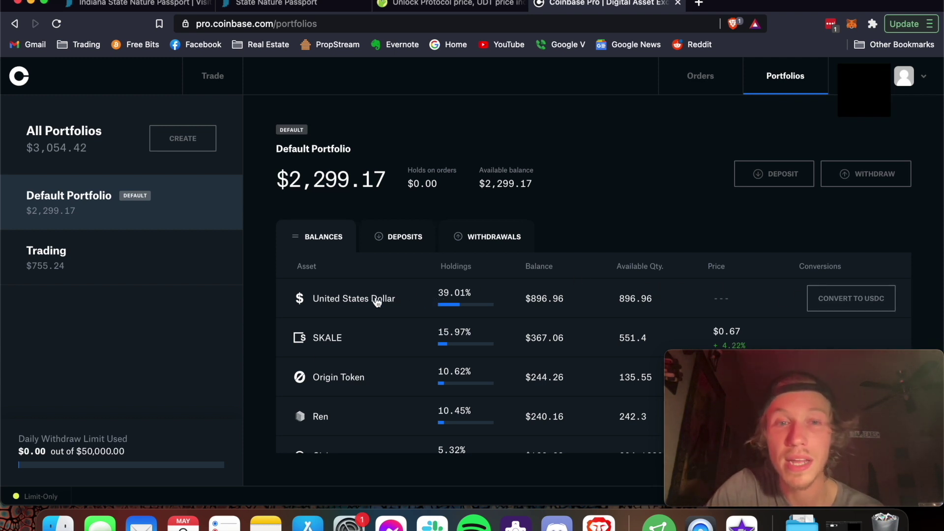
click(824, 304)
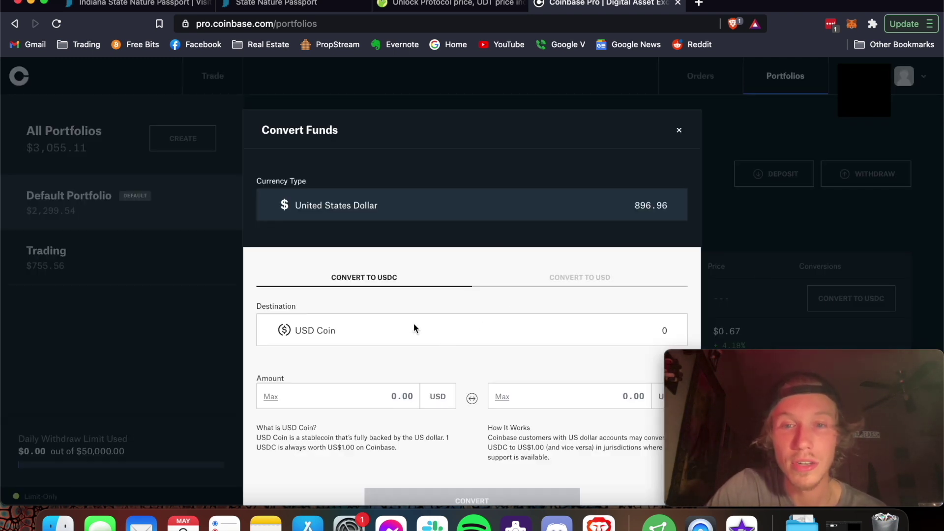
scroll(591, 292, down, 2)
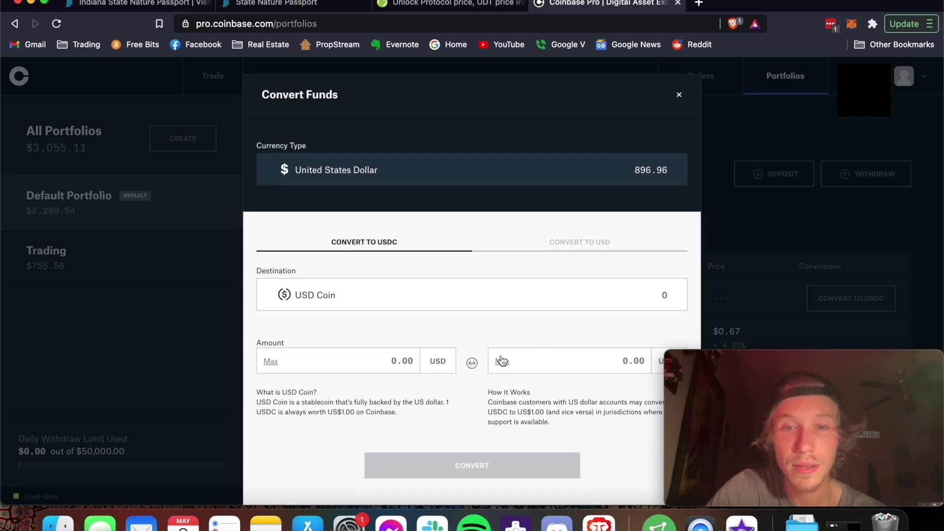
click(501, 362)
click(480, 472)
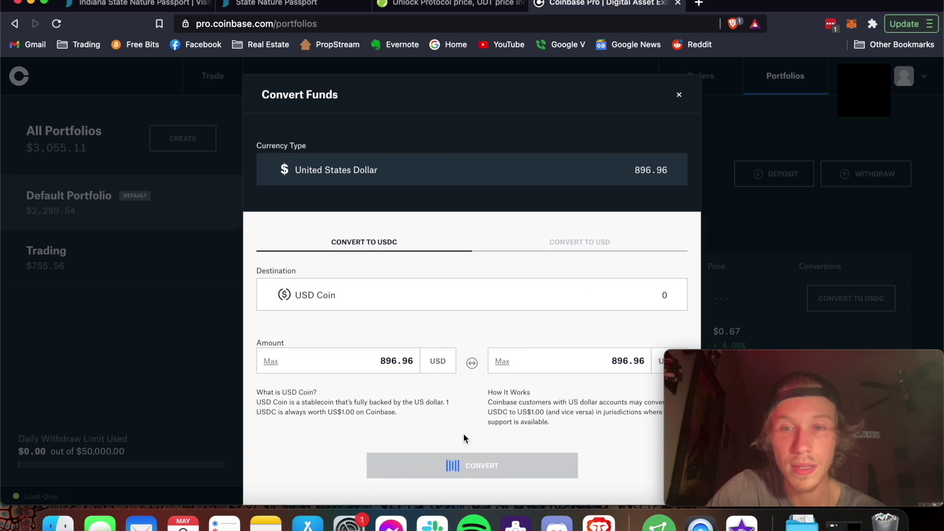
click(479, 343)
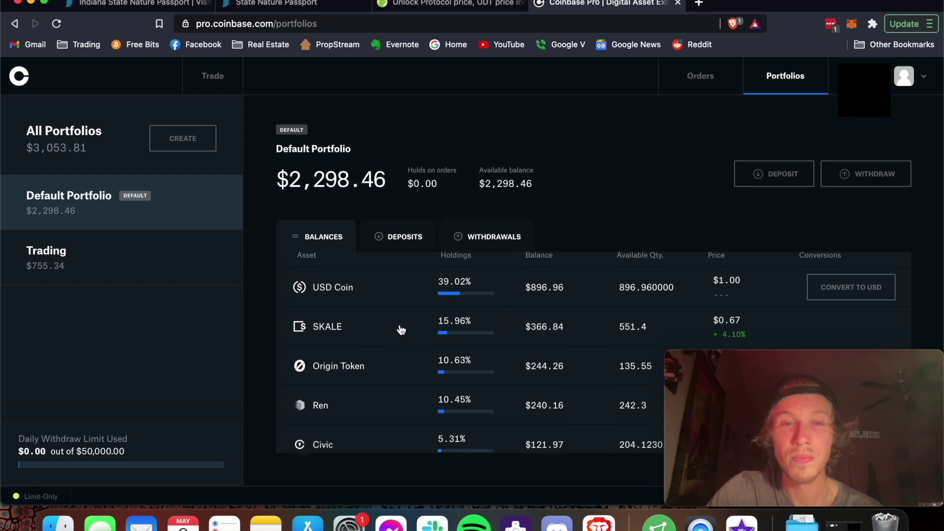
scroll(400, 297, down, 3)
scroll(400, 296, up, 4)
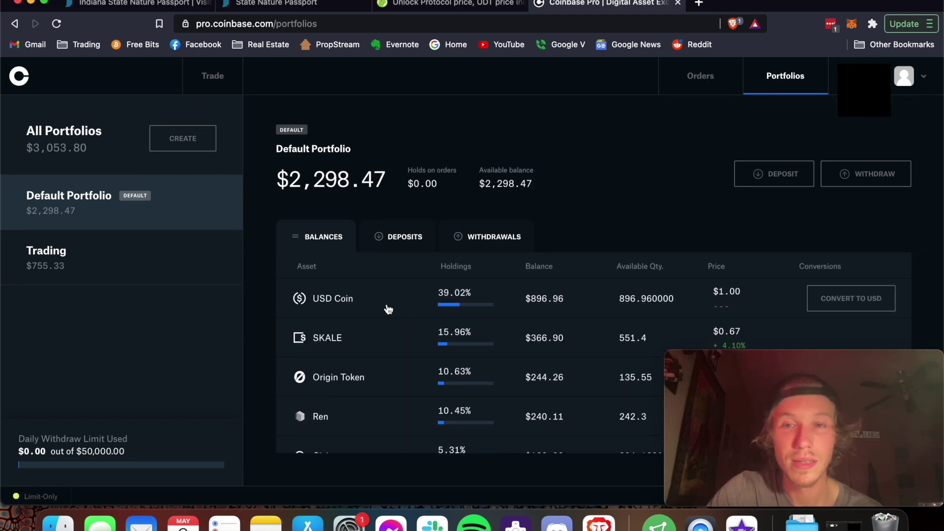
click(56, 24)
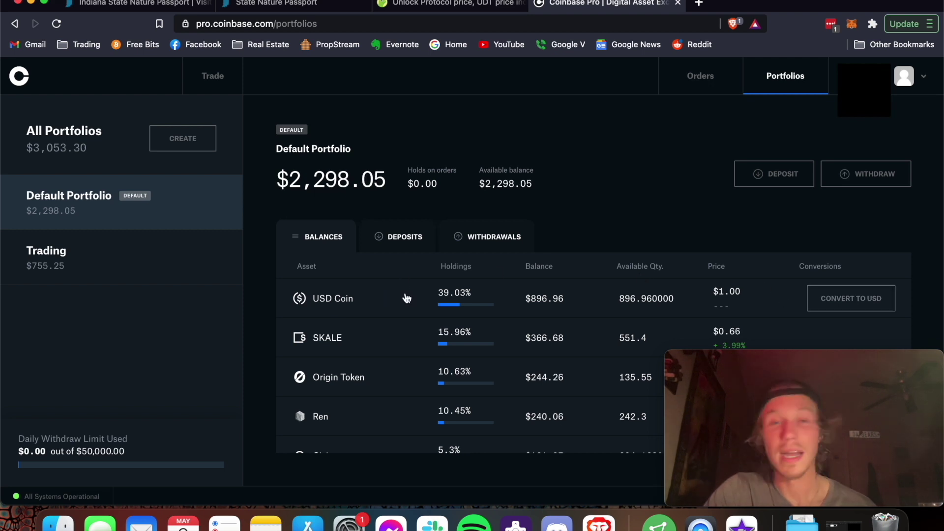
From the USD Coin holding, start a USDC withdrawal to an external crypto address
click(406, 298)
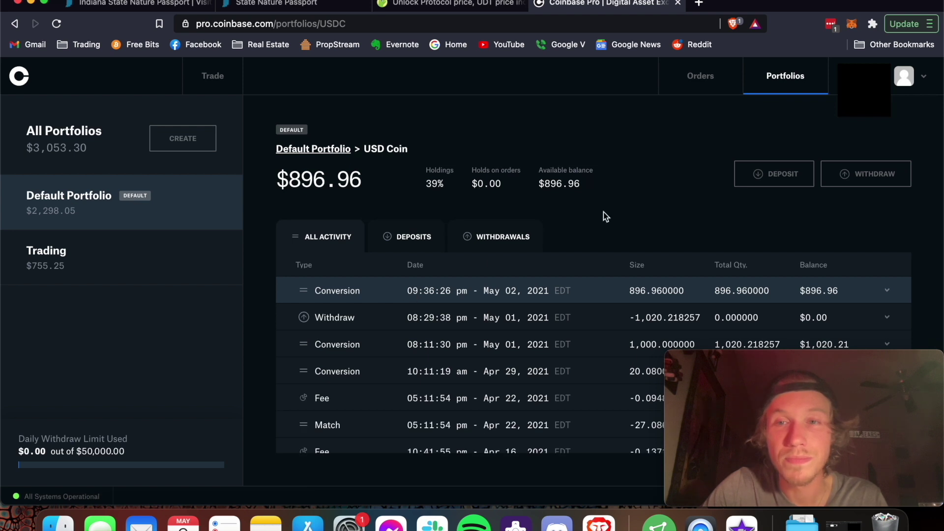
click(844, 173)
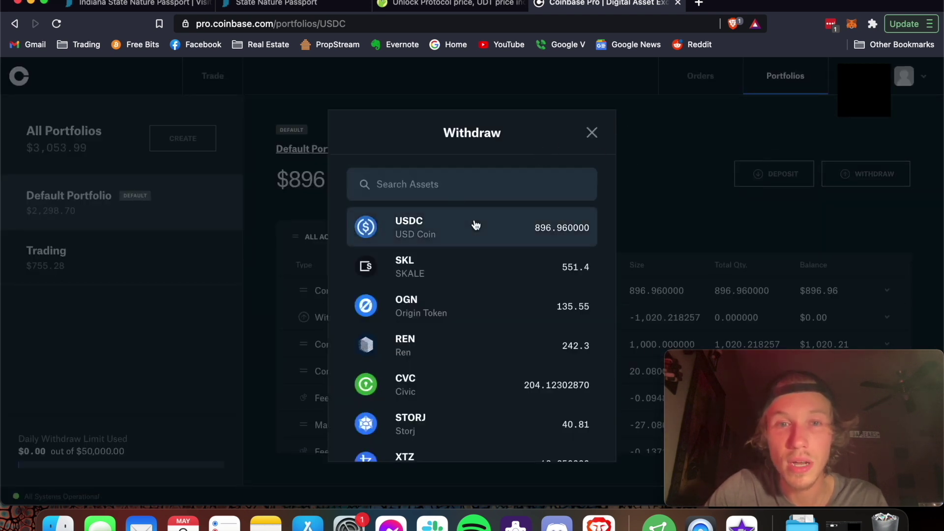
click(475, 224)
click(534, 229)
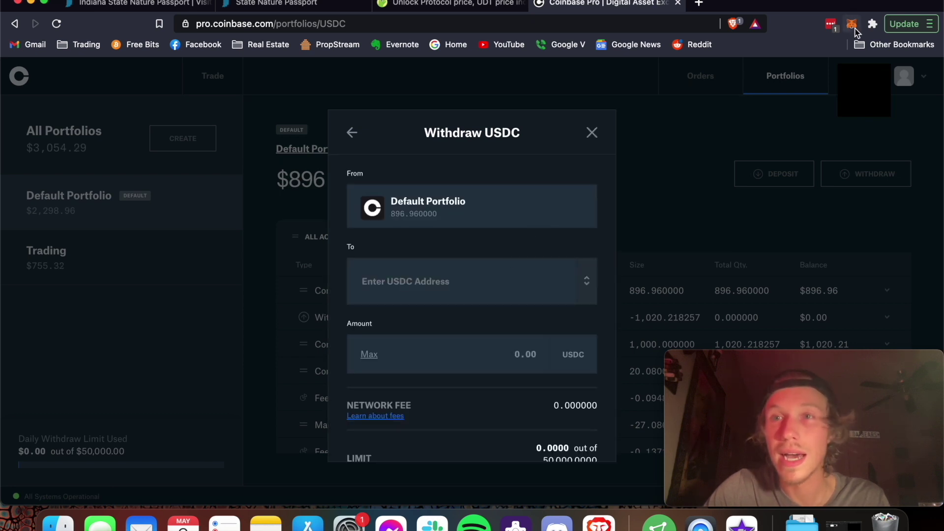
Copy the MetaMask Account 1 wallet address
click(852, 25)
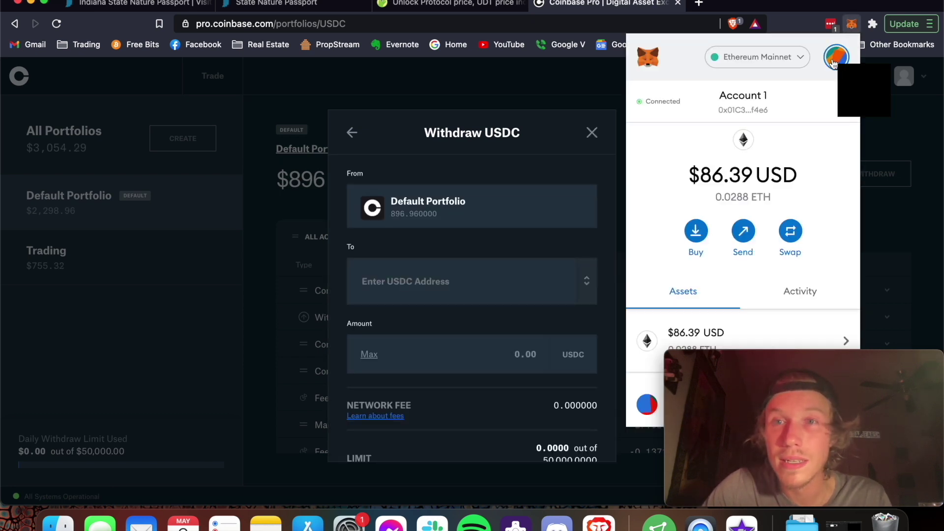
drag(794, 363, 149, 363)
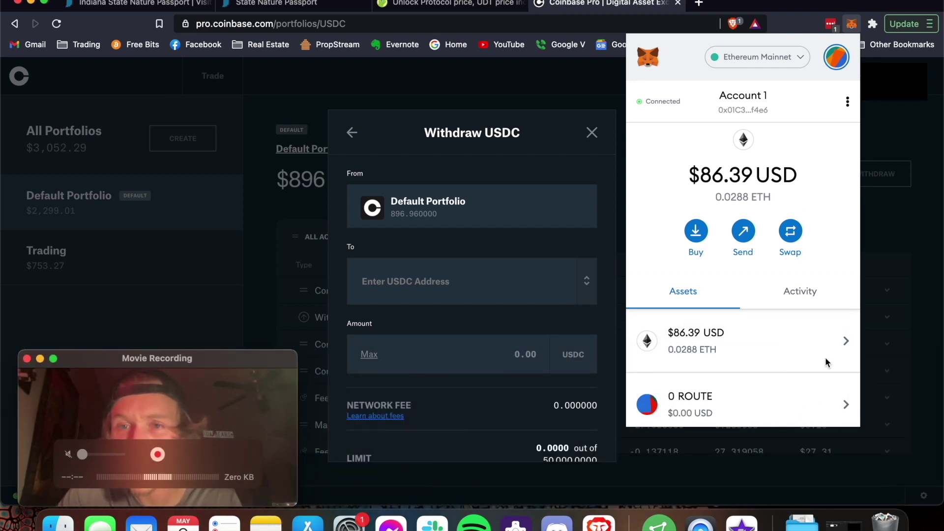
click(772, 151)
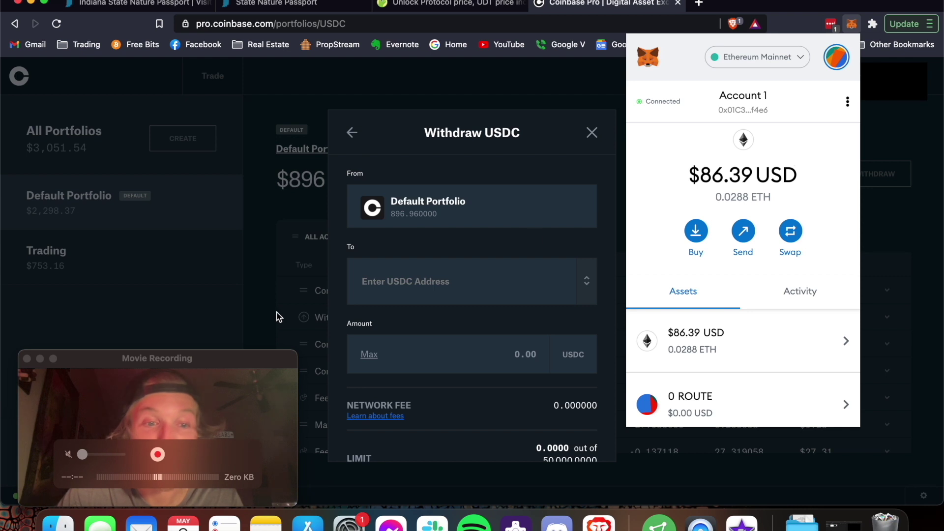
click(187, 347)
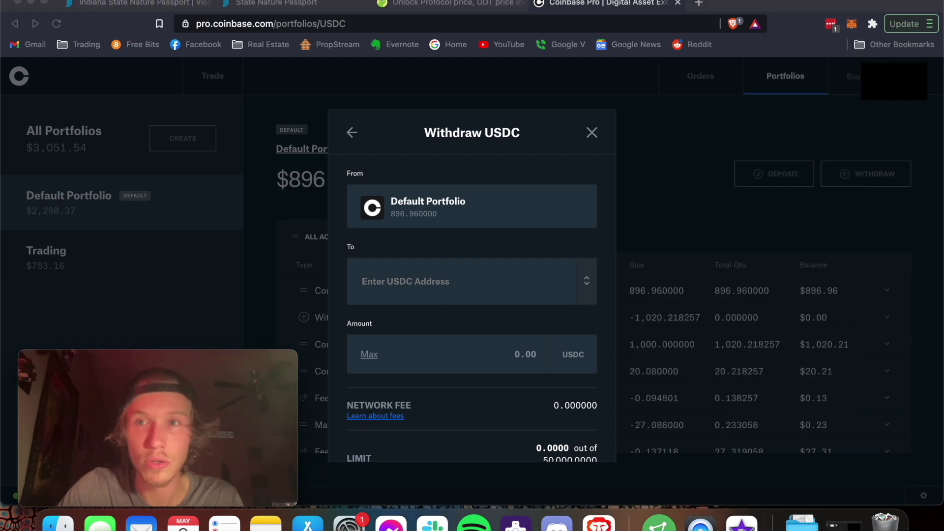
click(852, 24)
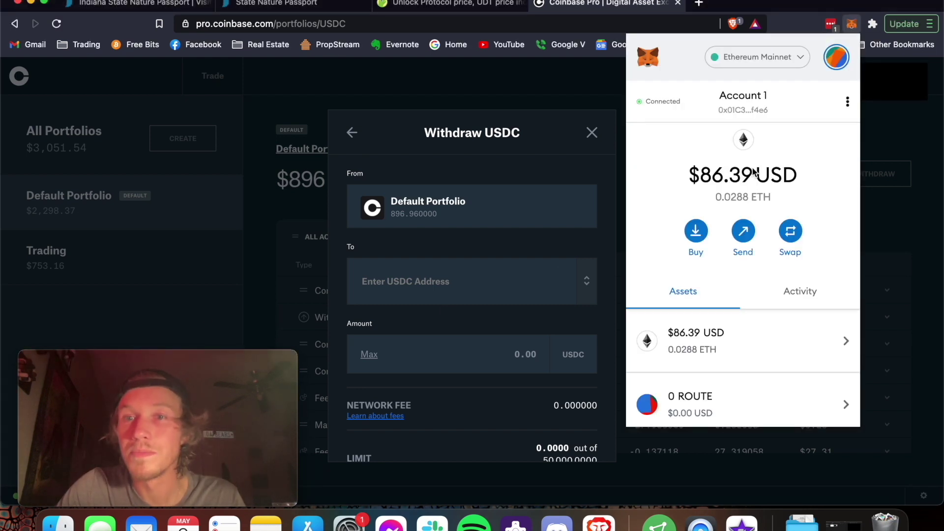
click(745, 113)
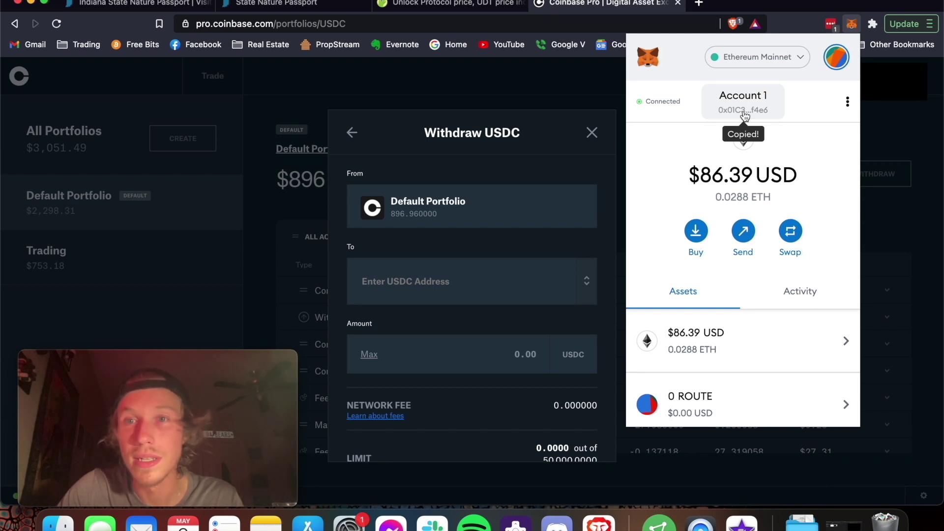
Keep MetaMask on Ethereum Mainnet, copy the address again and return to the withdrawal form
click(757, 58)
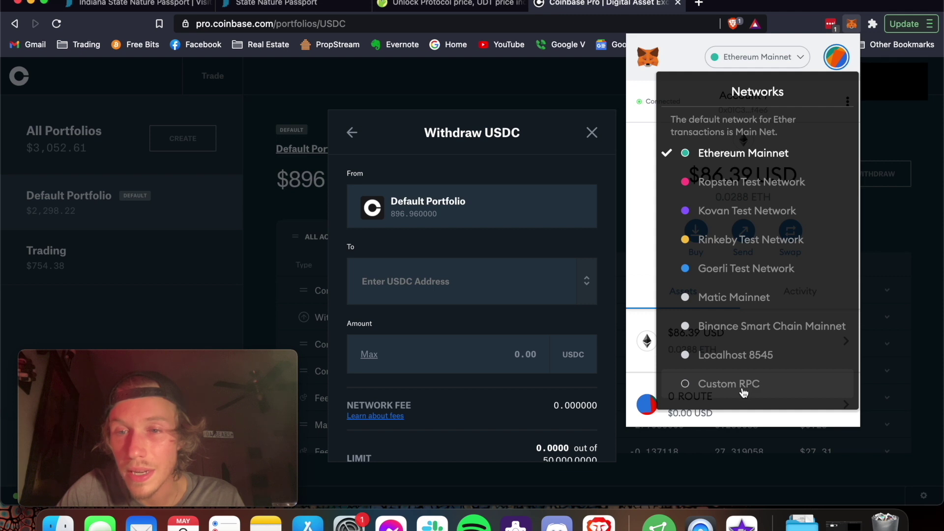
click(799, 62)
click(799, 62)
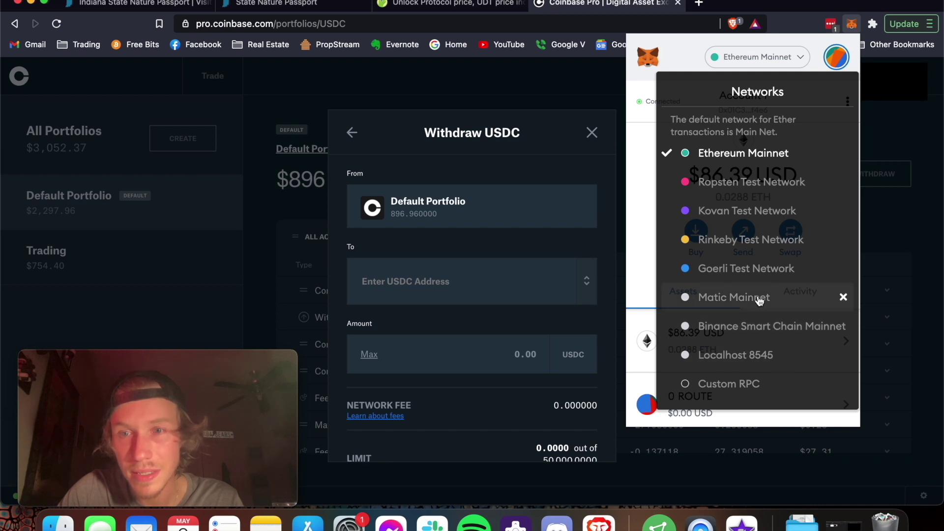
click(783, 61)
click(743, 110)
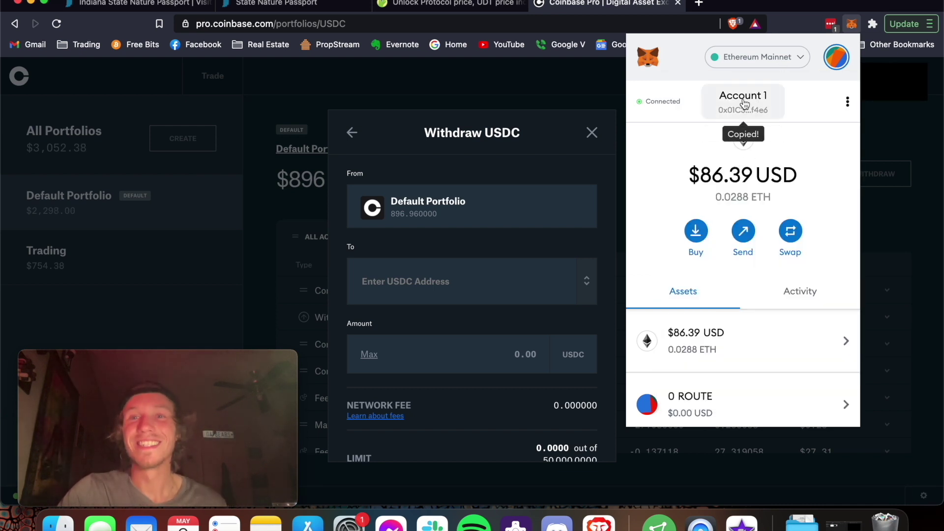
click(458, 292)
Use the pasted MetaMask address as destination and withdraw the maximum USDC amount
click(412, 284)
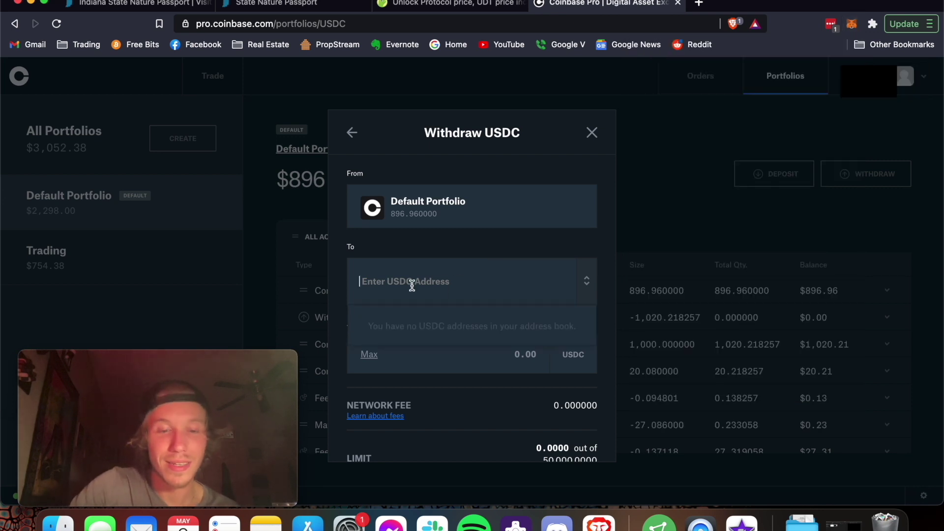
key(super+v)
click(444, 326)
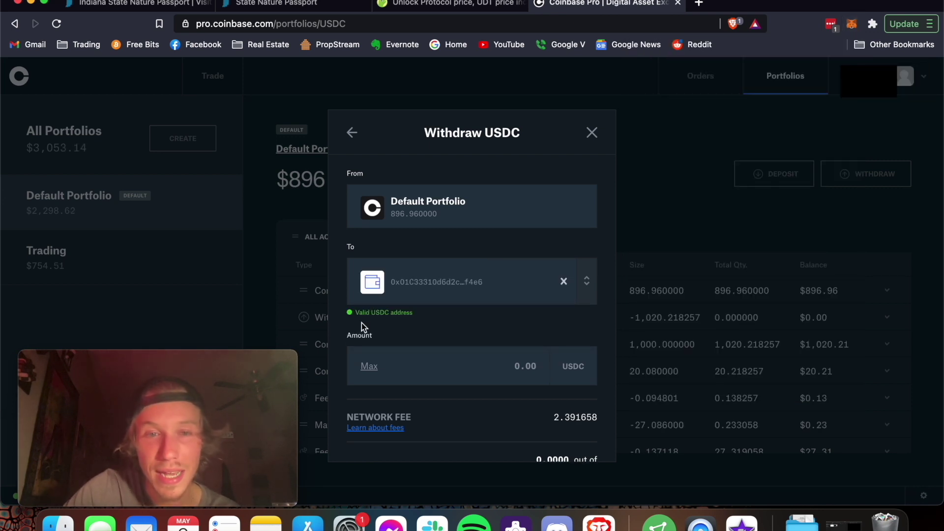
click(369, 366)
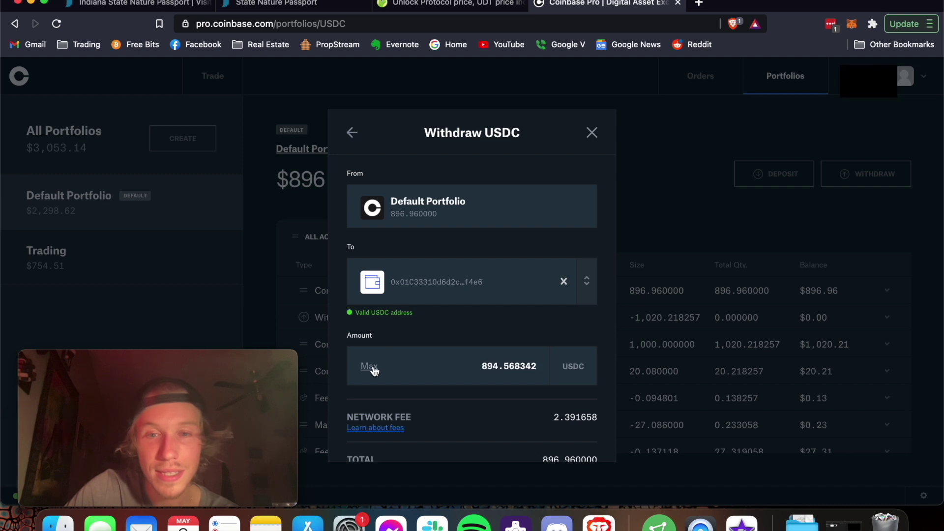
scroll(485, 373, down, 3)
scroll(485, 374, down, 2)
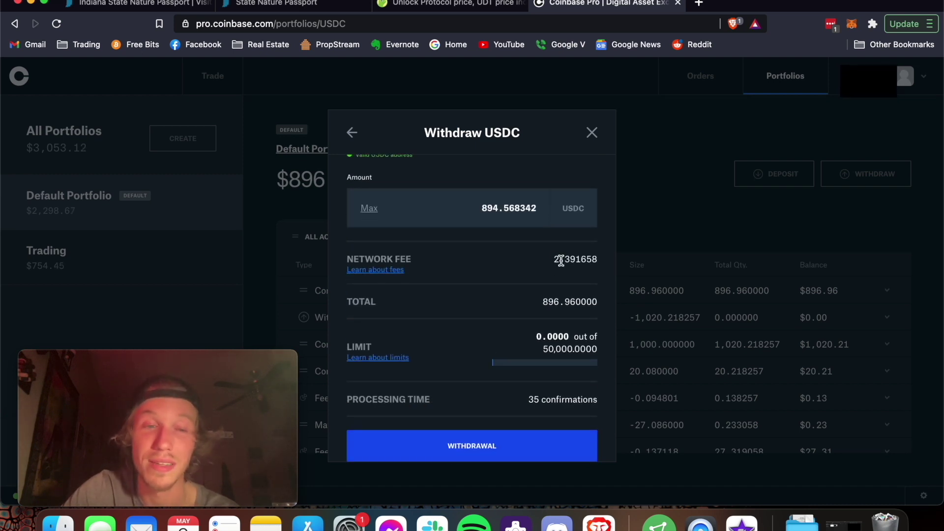
Submit the 894.568342 USDC withdrawal with the 2-step verification code
click(467, 450)
click(482, 391)
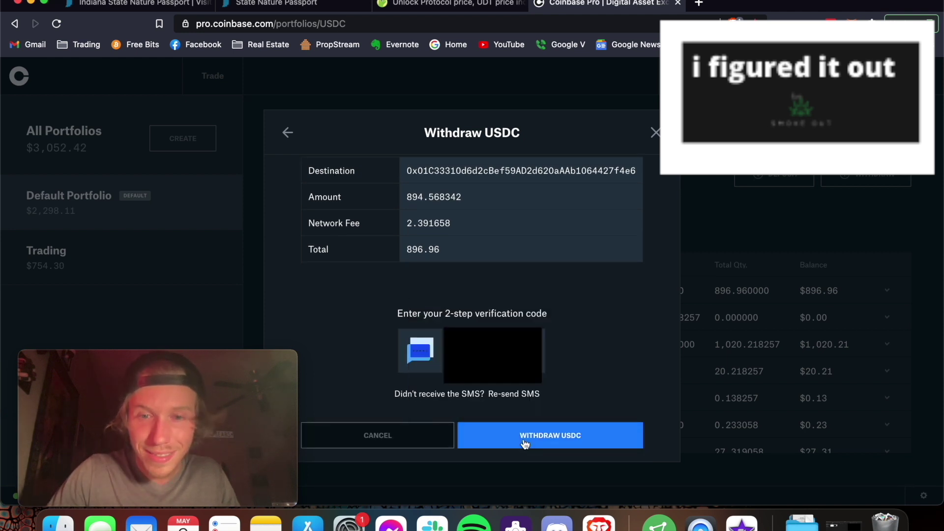
click(525, 441)
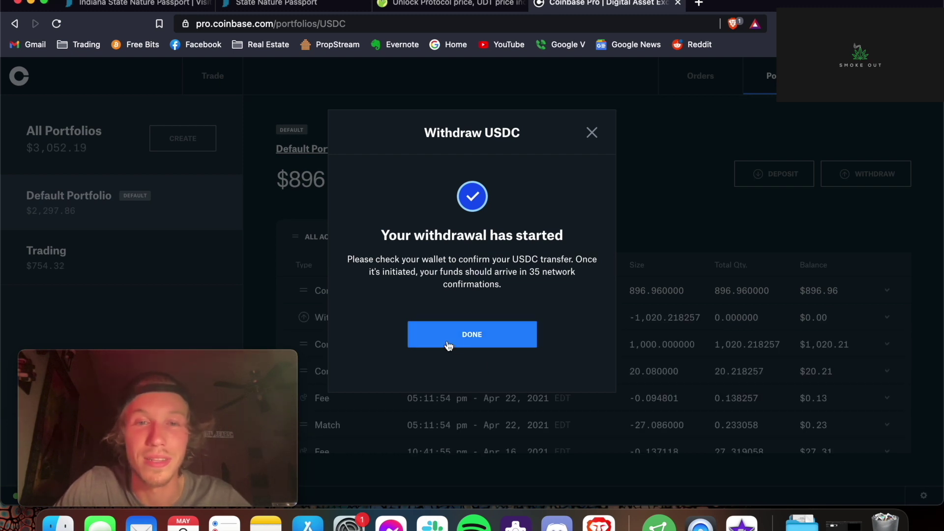
click(460, 325)
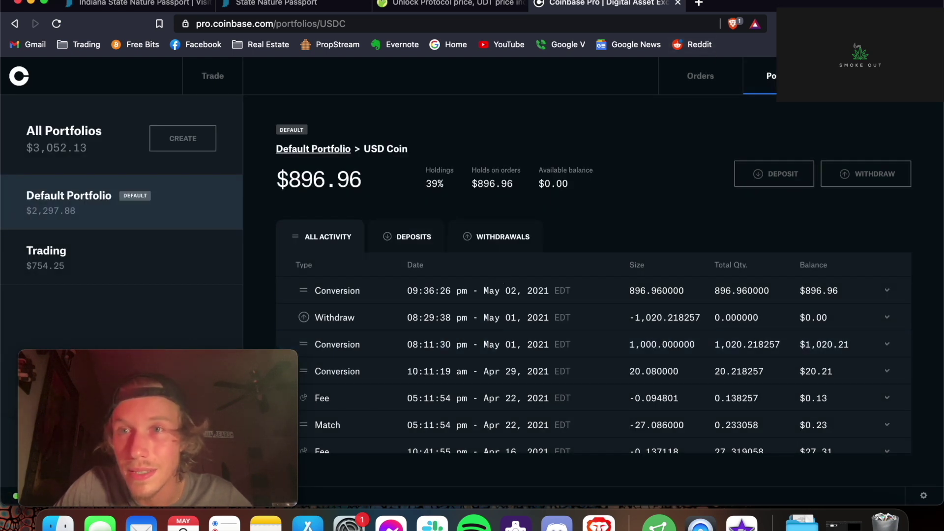
Check the 894.568 USDC balance in MetaMask, then return to the Assets list
click(787, 24)
scroll(718, 246, down, 5)
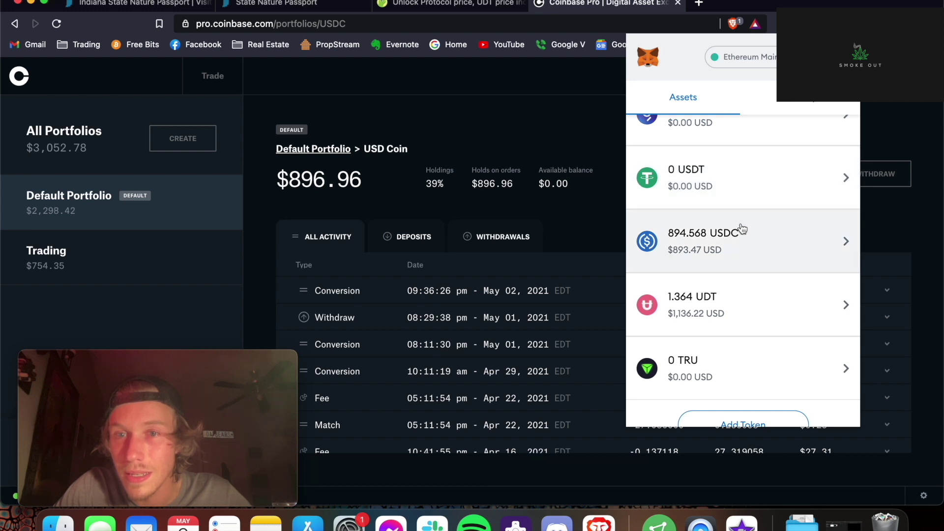
click(742, 229)
drag(675, 176, 759, 177)
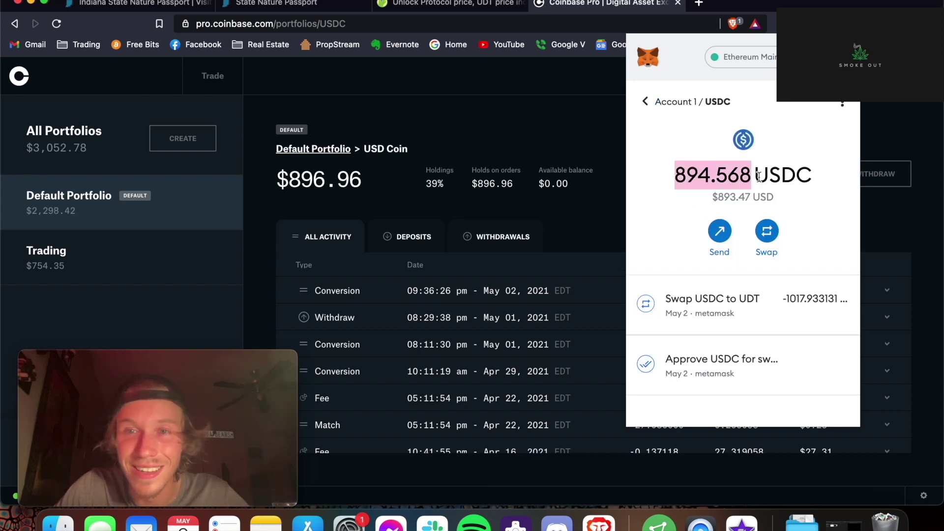
click(681, 193)
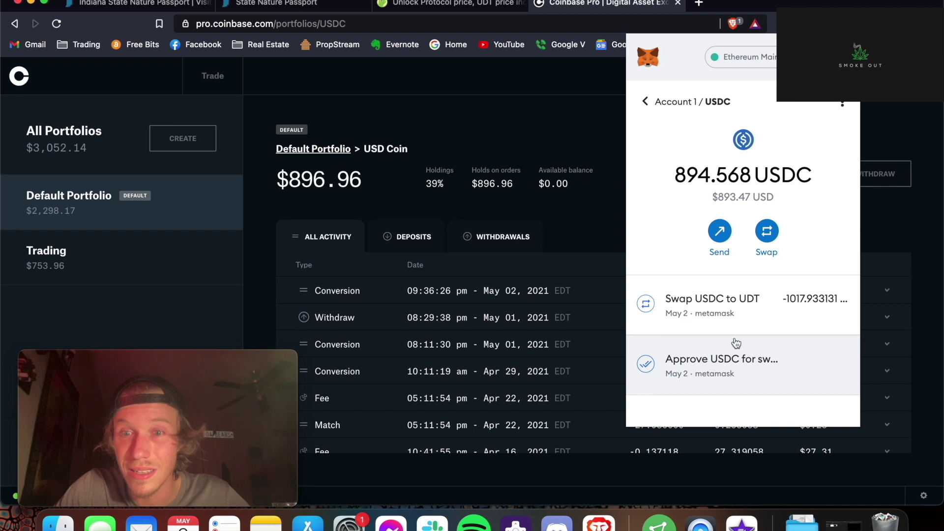
click(645, 102)
scroll(721, 320, down, 6)
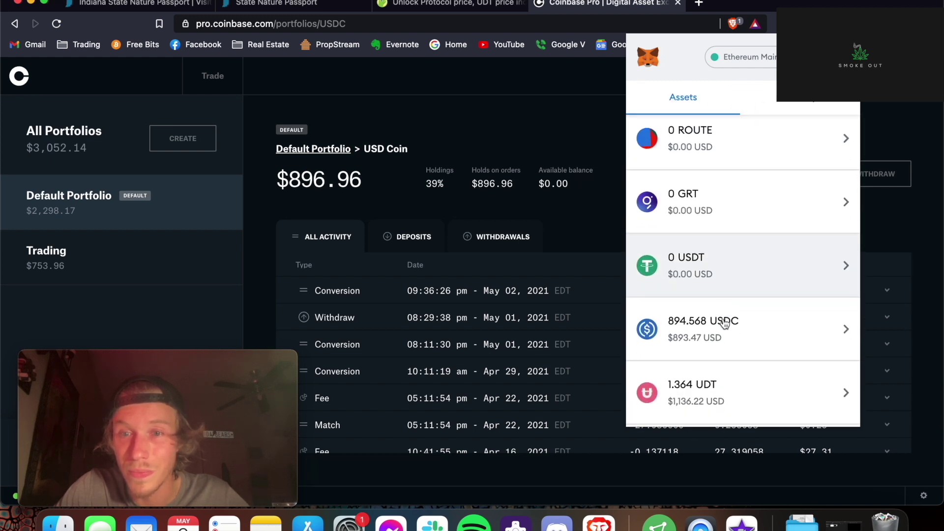
scroll(724, 323, up, 5)
scroll(724, 325, down, 1)
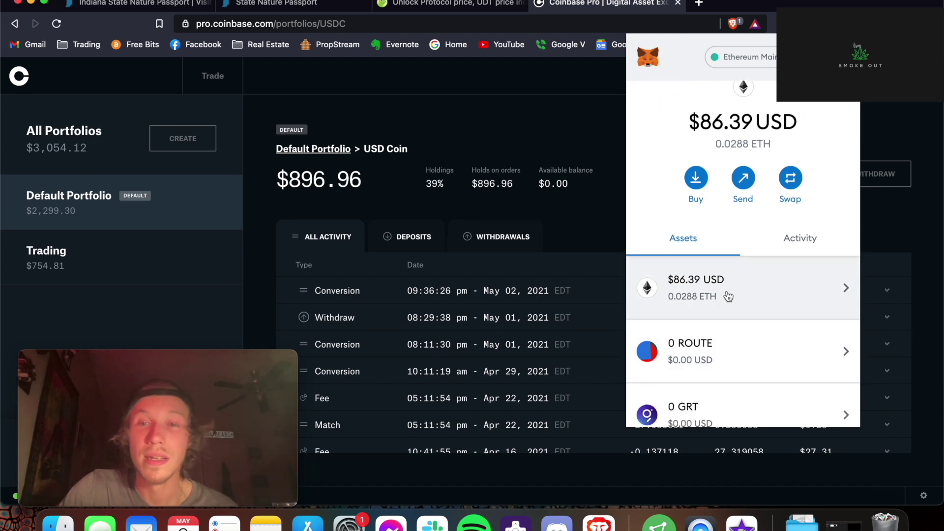
scroll(728, 295, down, 1)
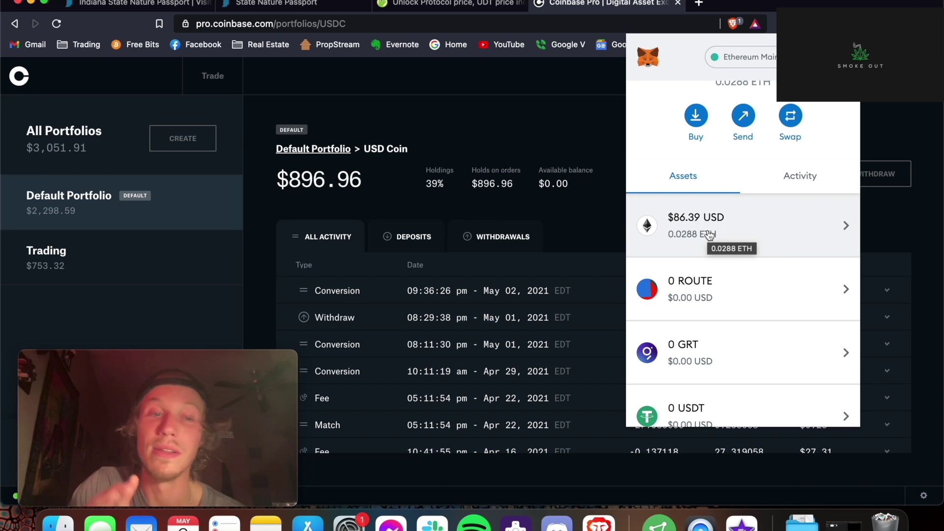
scroll(711, 266, down, 5)
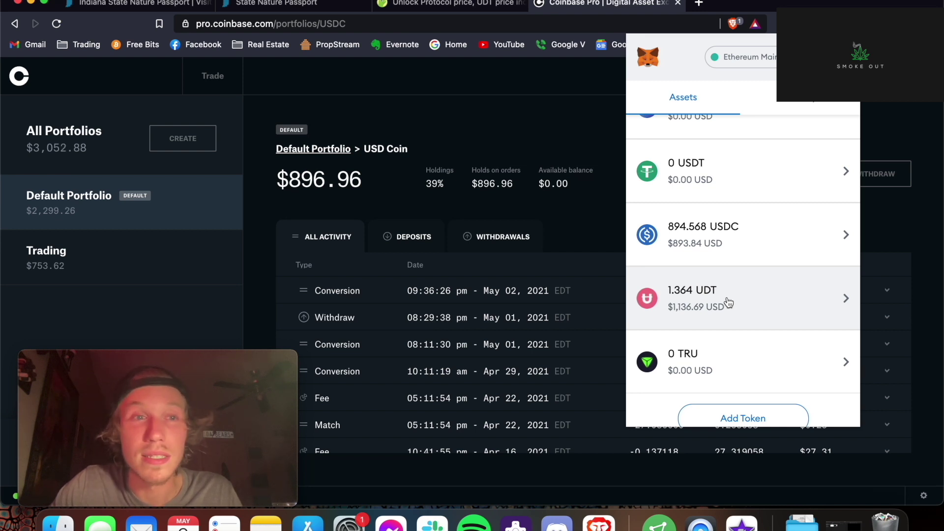
click(728, 302)
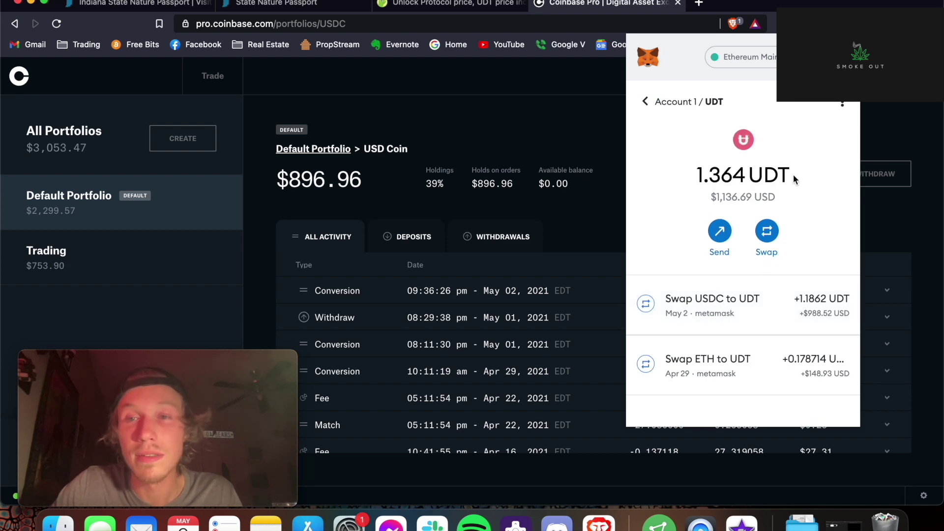
drag(765, 169, 694, 175)
click(694, 176)
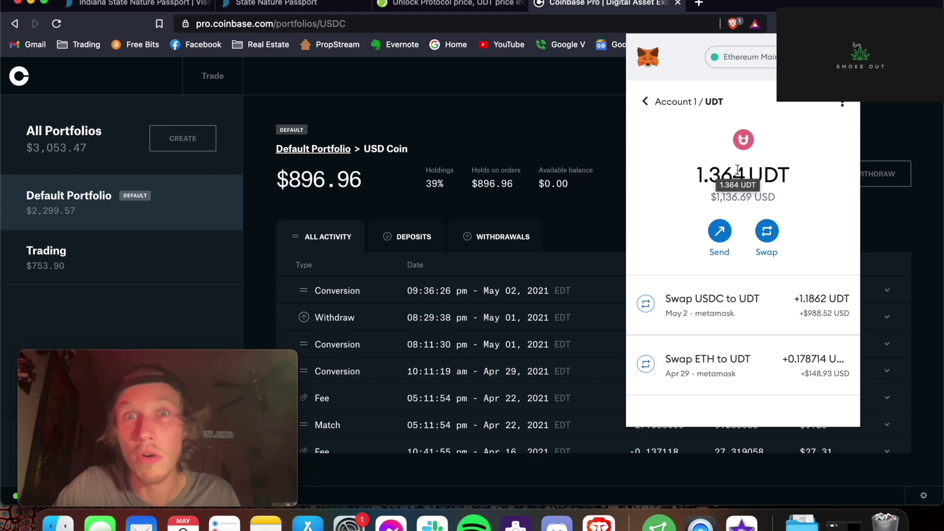
double_click(782, 173)
click(766, 176)
double_click(752, 175)
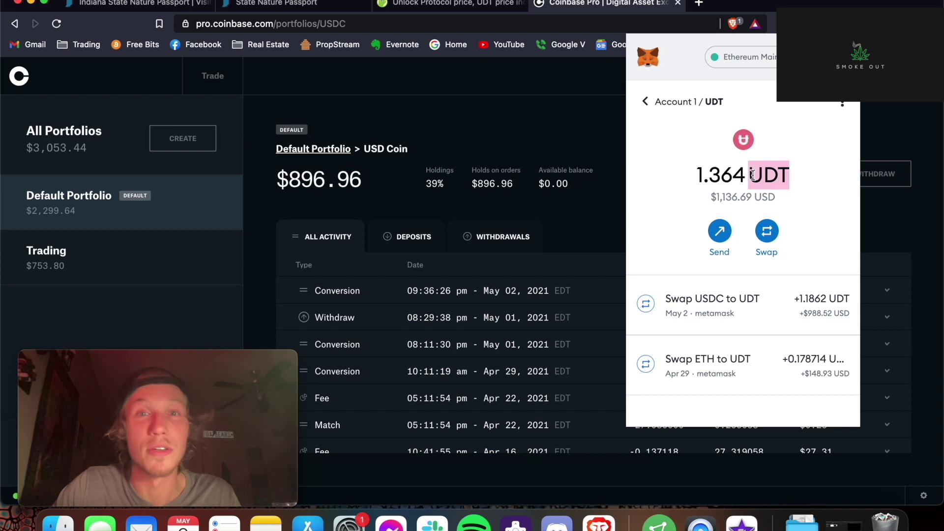
click(783, 177)
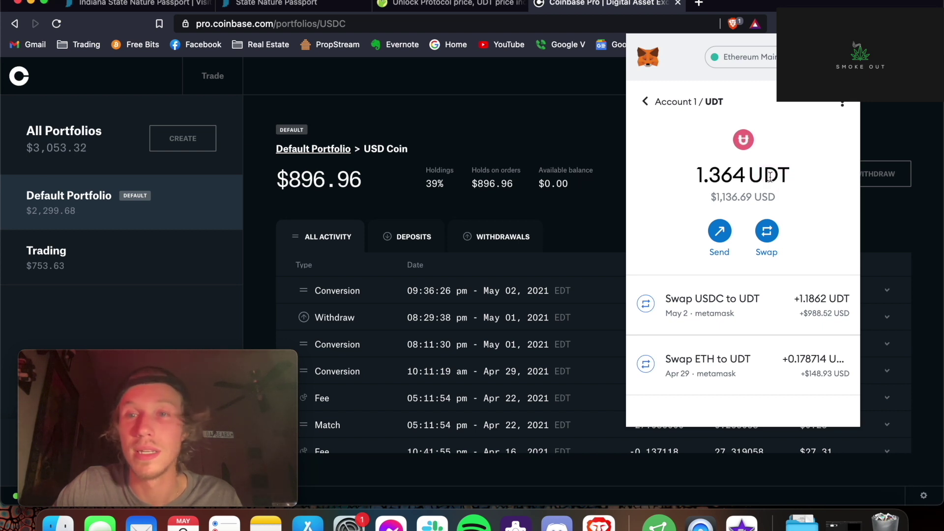
double_click(751, 175)
click(743, 176)
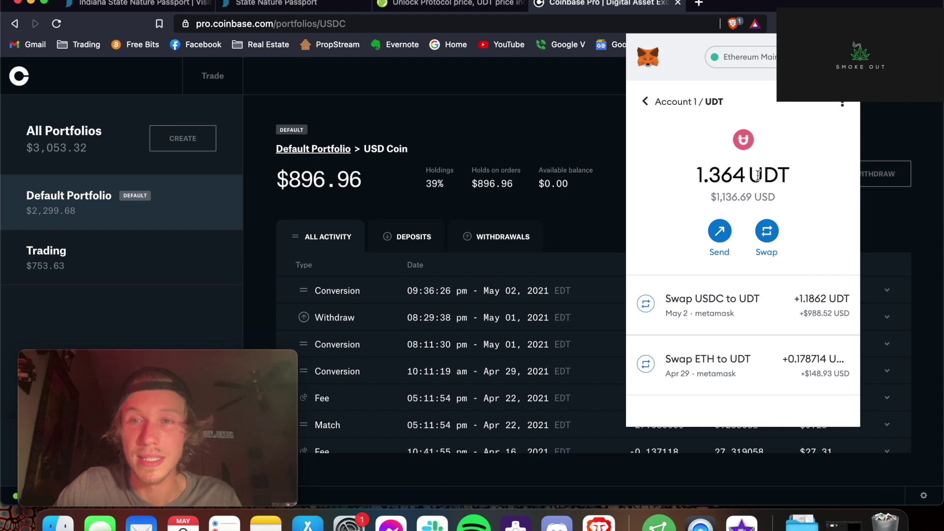
double_click(752, 175)
click(765, 177)
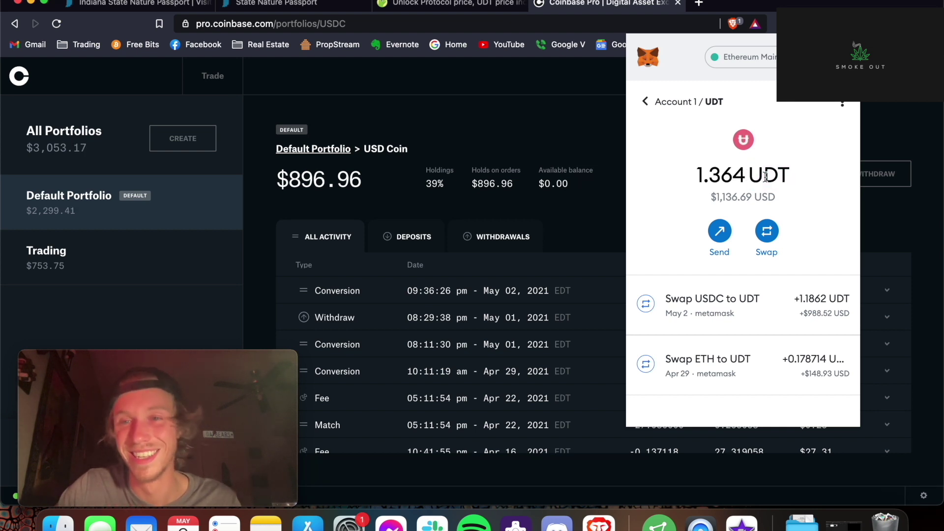
click(645, 100)
scroll(754, 206, down, 5)
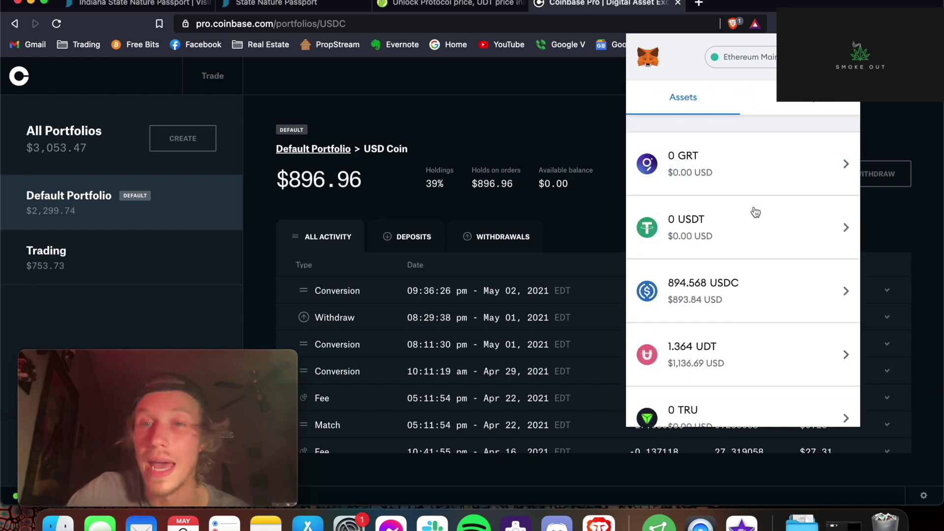
scroll(755, 213, down, 2)
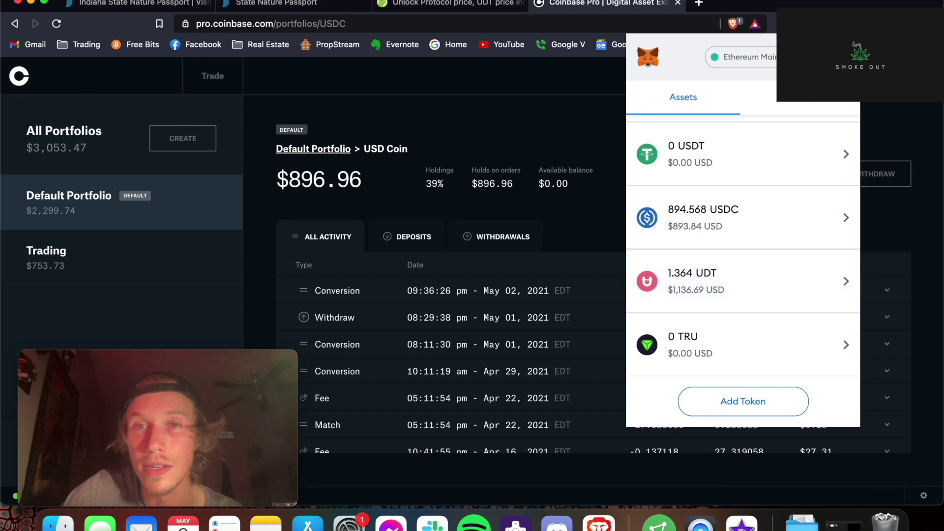
On CoinGecko's Unlock Protocol page, scroll to the Contract row and select the UDT contract address
click(480, 10)
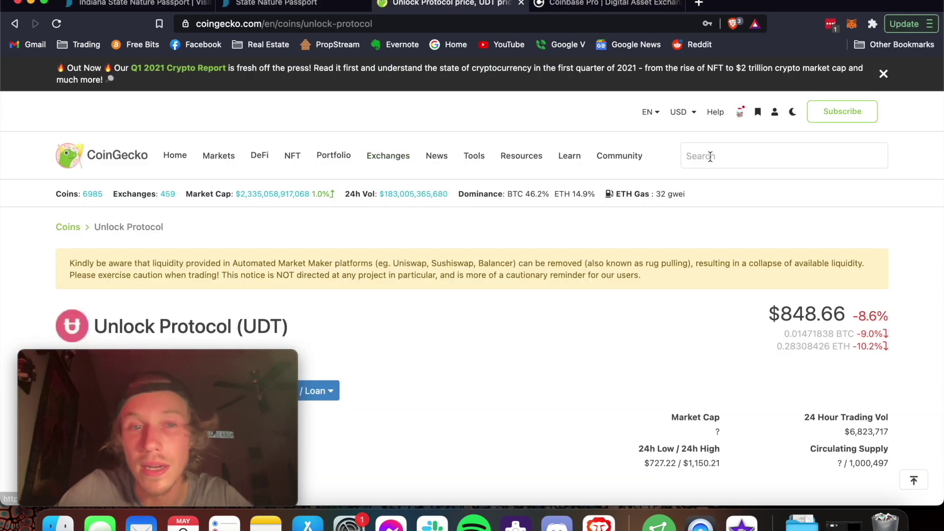
scroll(541, 272, down, 3)
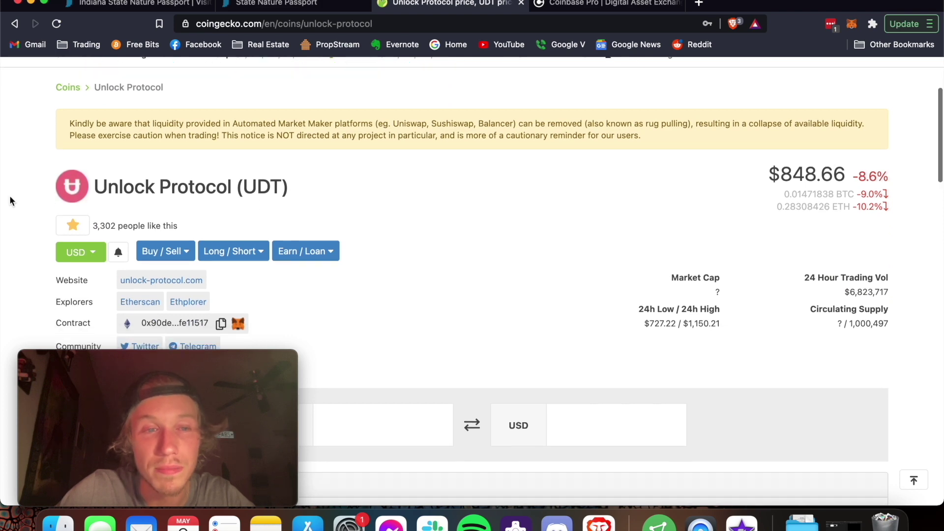
scroll(9, 197, down, 3)
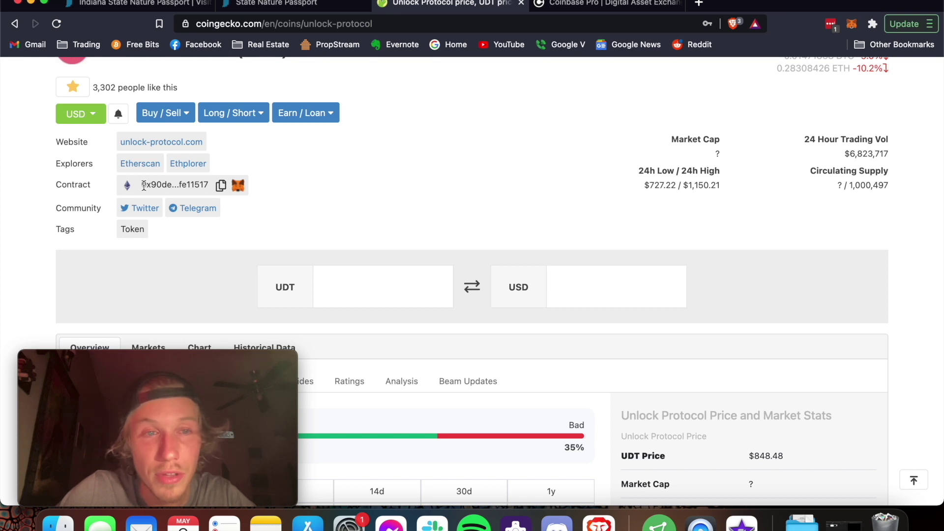
drag(143, 185, 217, 187)
click(188, 187)
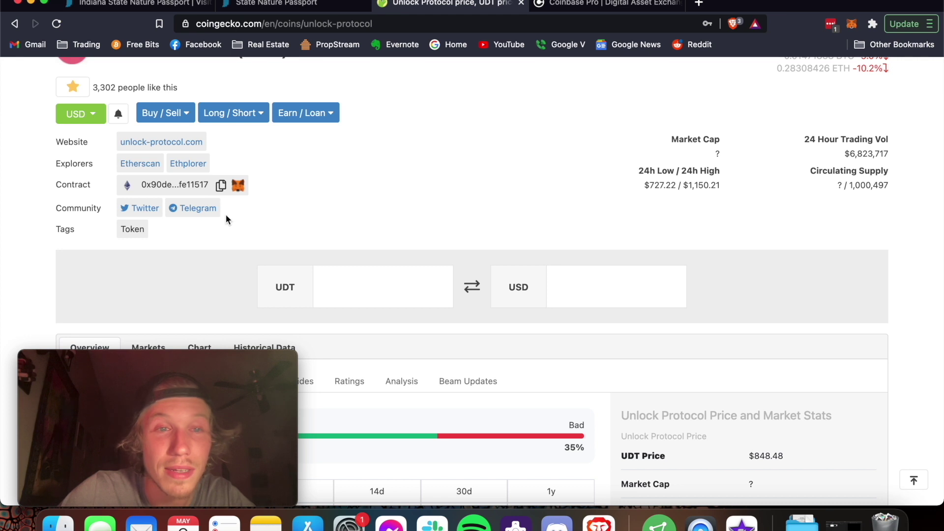
double_click(170, 187)
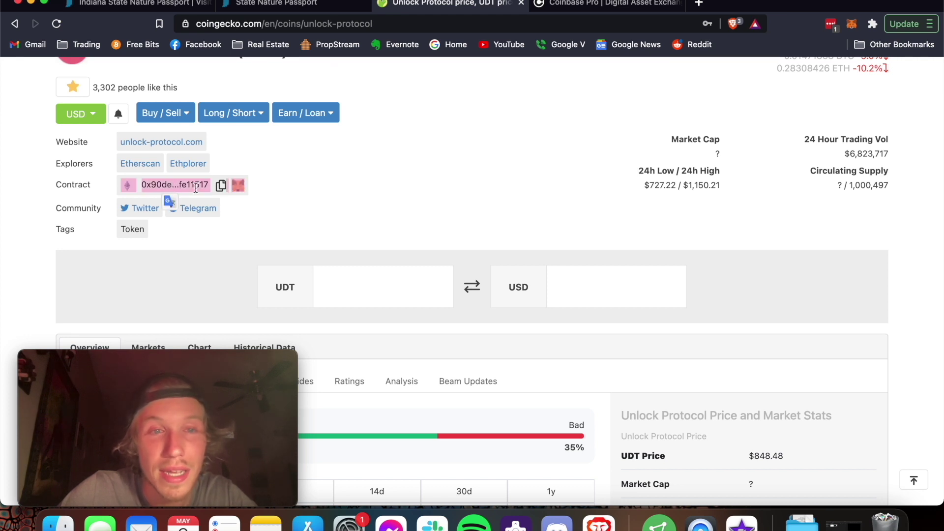
Open MetaMask's Custom Token form, then copy the UDT contract address from CoinGecko
click(852, 23)
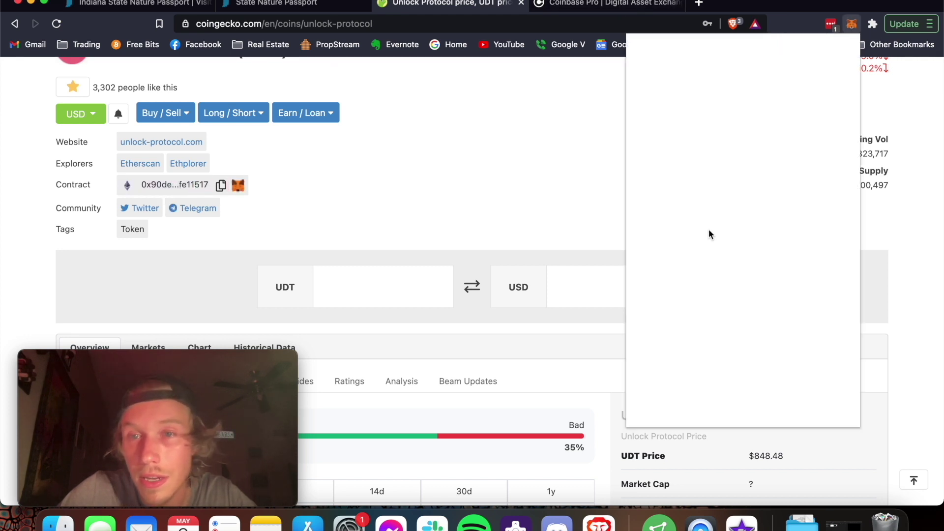
click(729, 416)
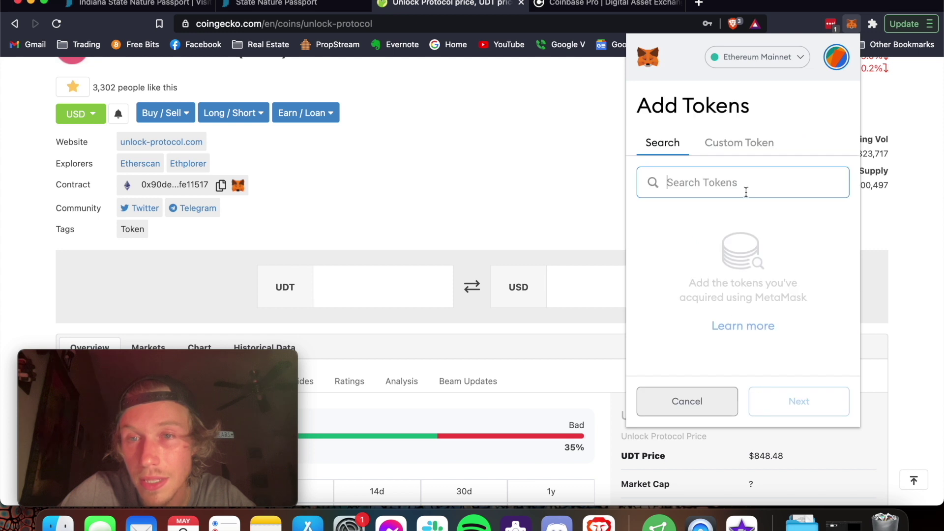
click(735, 146)
click(710, 203)
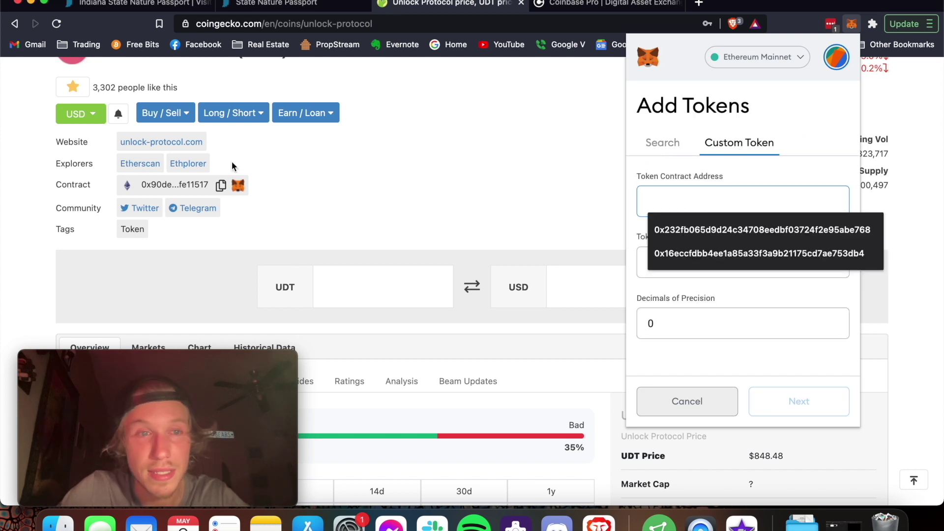
click(157, 184)
click(221, 186)
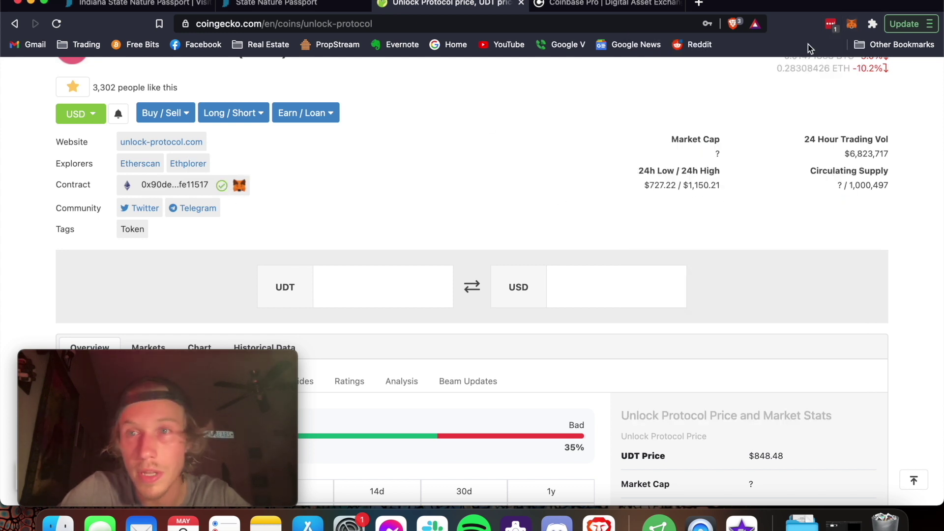
Paste the UDT contract address into MetaMask's Custom Token form
click(853, 25)
scroll(748, 352, down, 5)
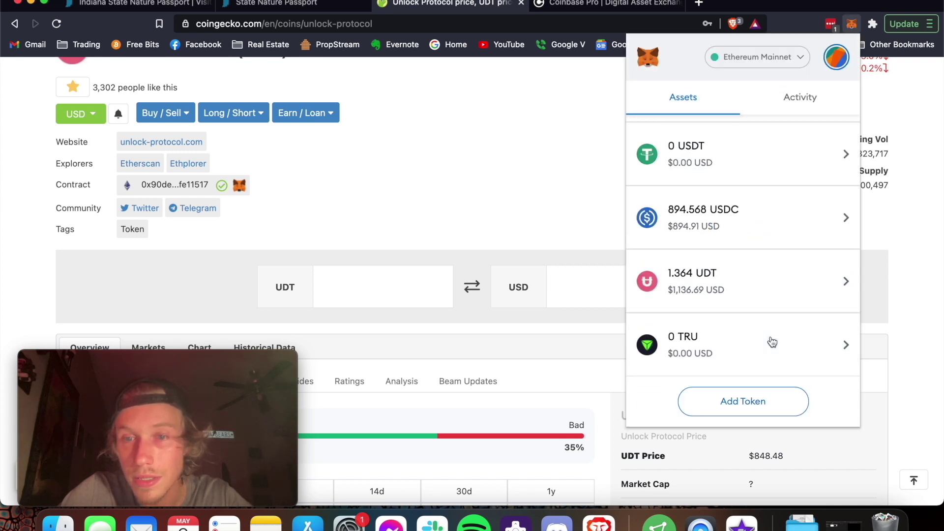
click(722, 393)
click(757, 143)
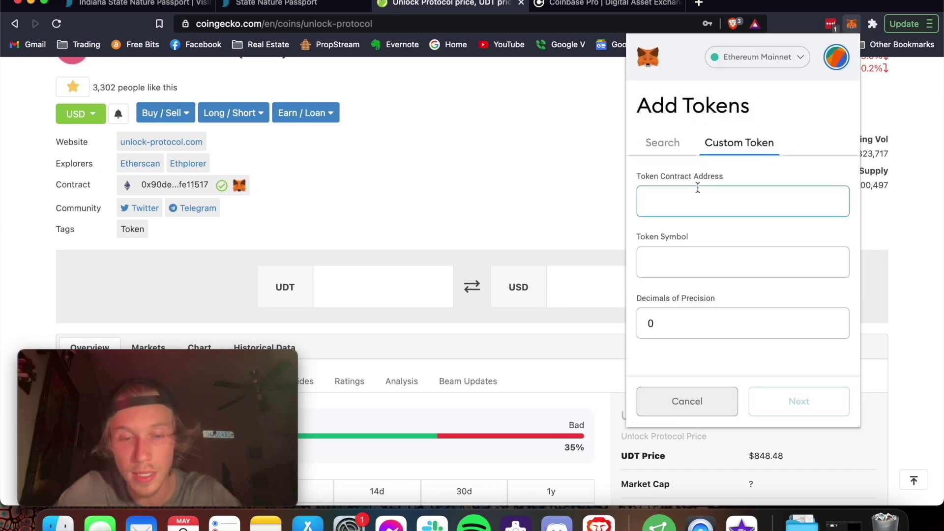
key(ctrl+v)
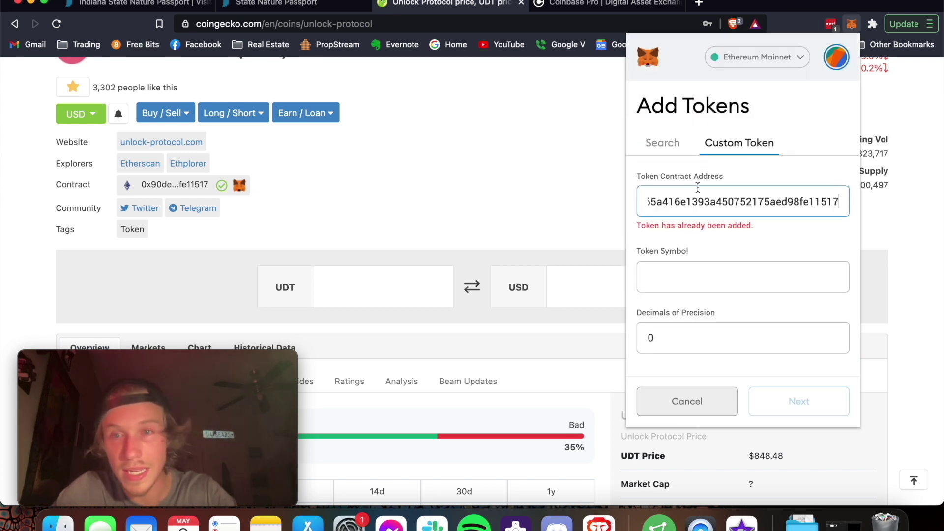
click(700, 273)
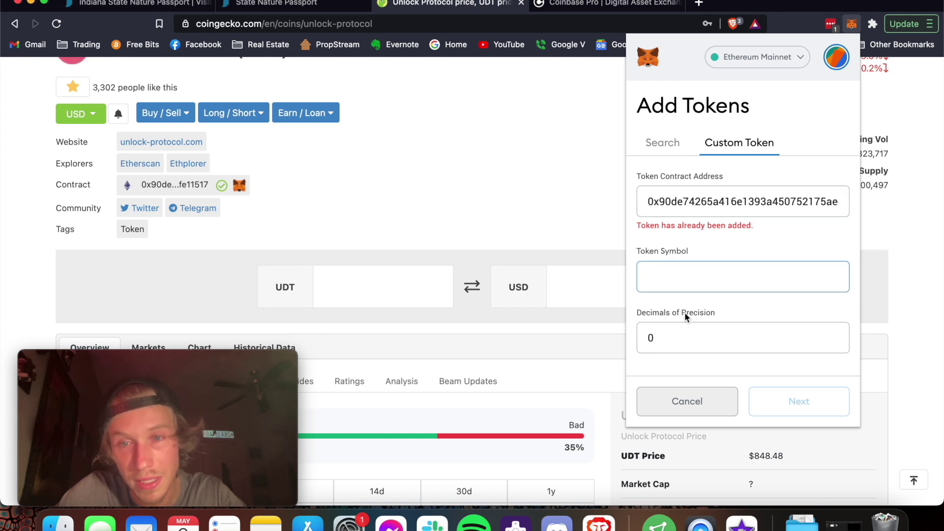
Cancel the already-added token and open the UDT detail page showing 1.364 UDT
click(716, 400)
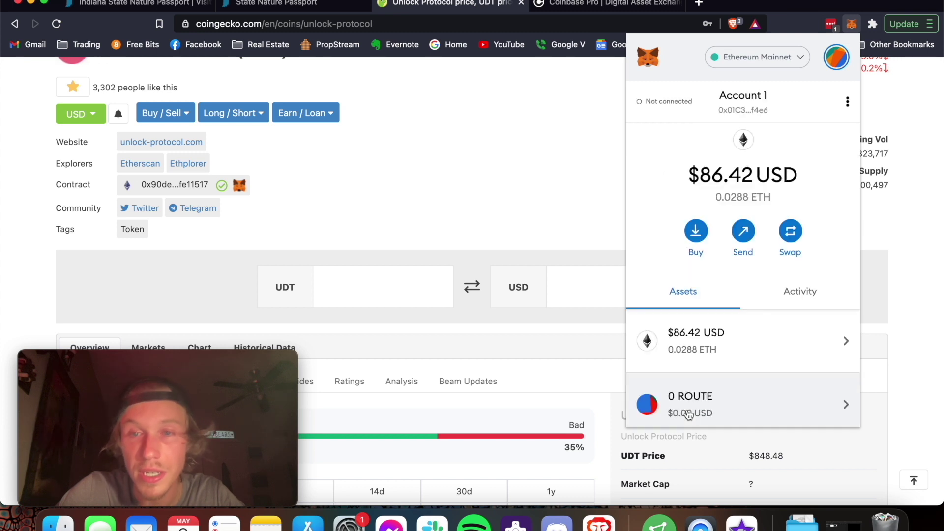
scroll(736, 294, down, 5)
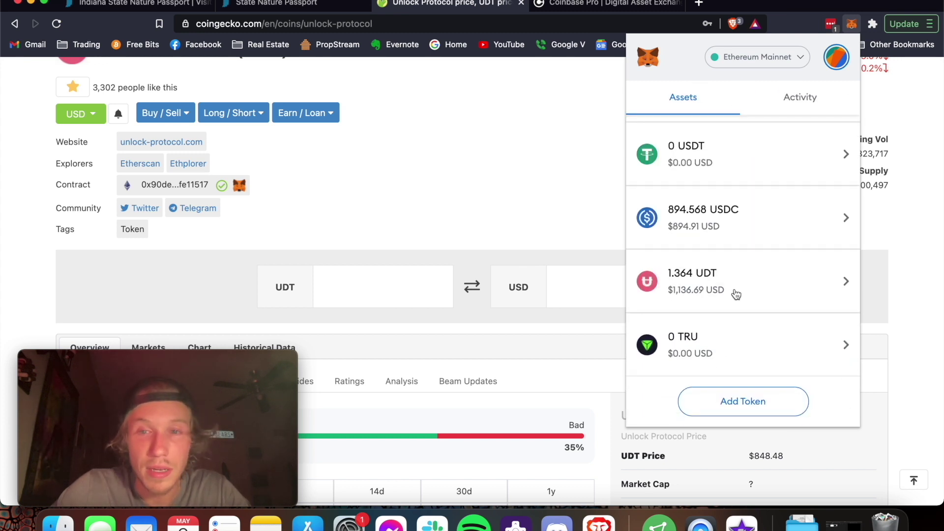
scroll(751, 273, up, 1)
scroll(751, 274, down, 1)
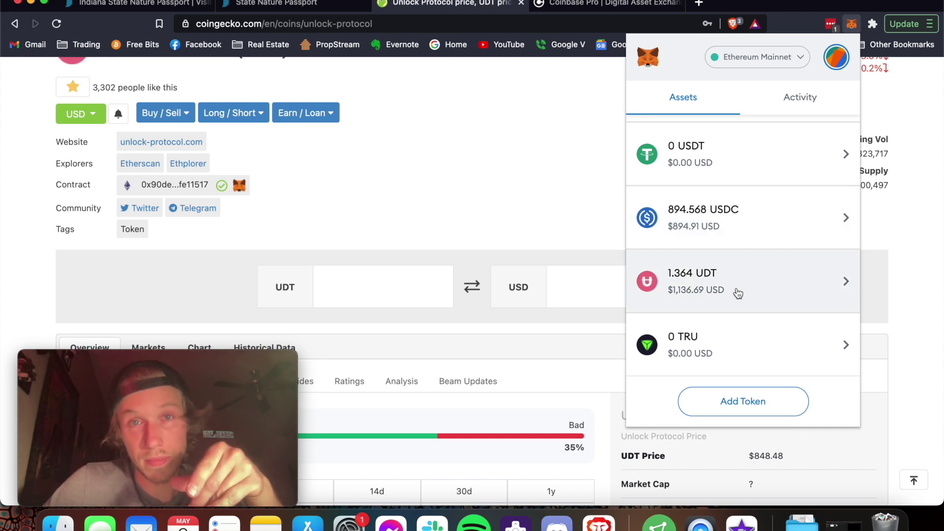
scroll(738, 294, up, 1)
scroll(738, 293, down, 1)
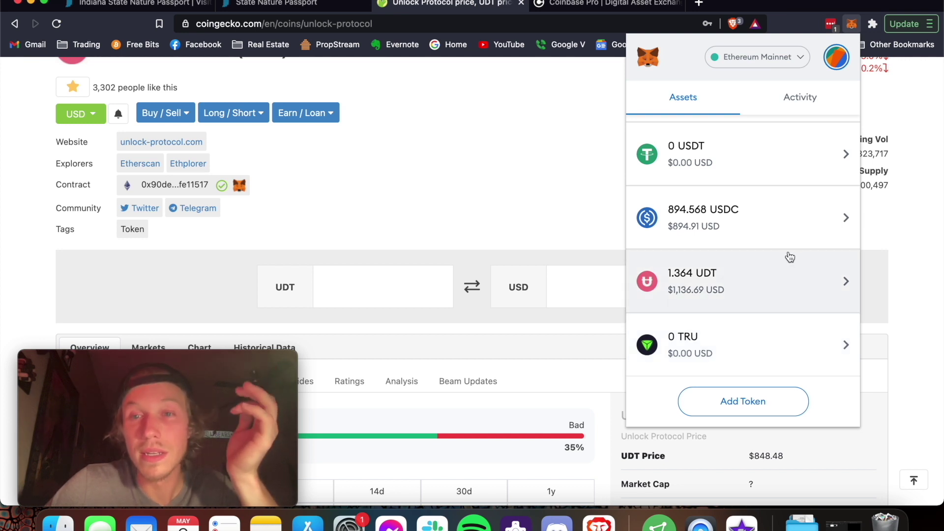
click(722, 281)
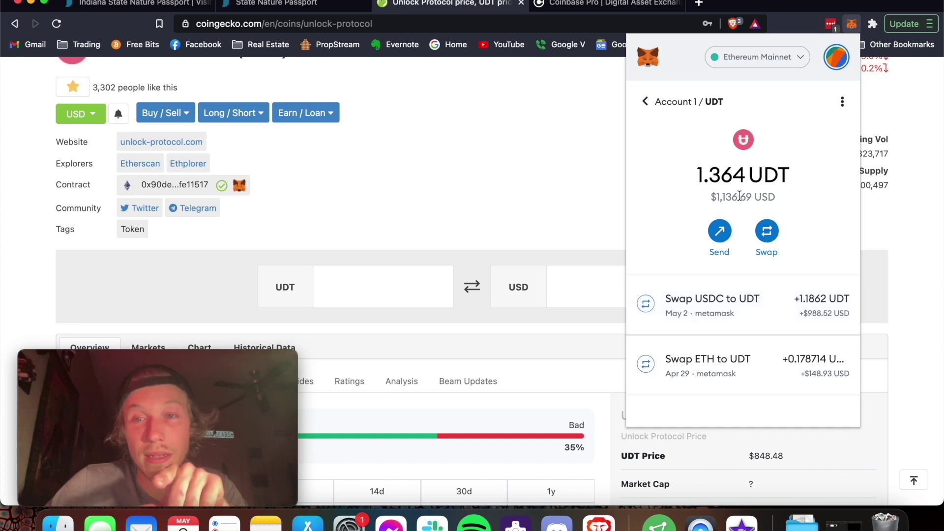
Quote a swap of all 894.568342 USDC for UDT and open the network fee settings
click(767, 231)
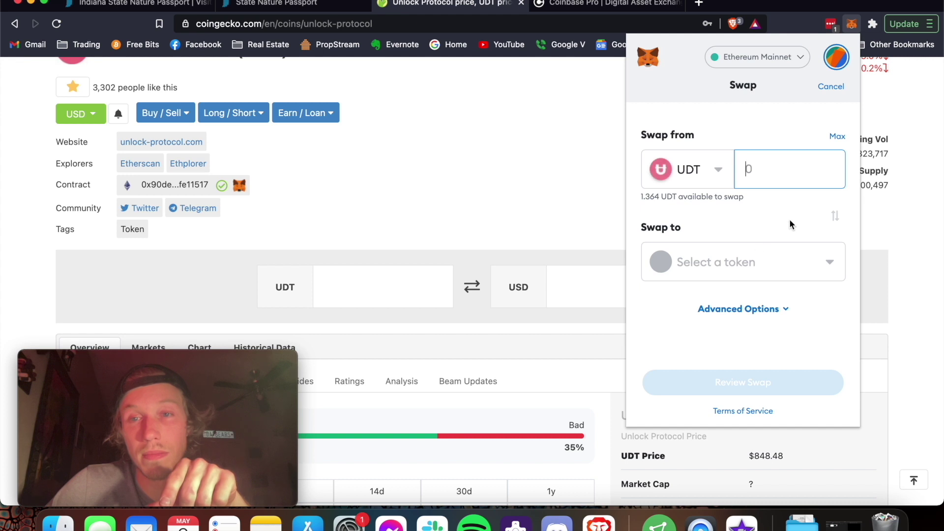
click(836, 219)
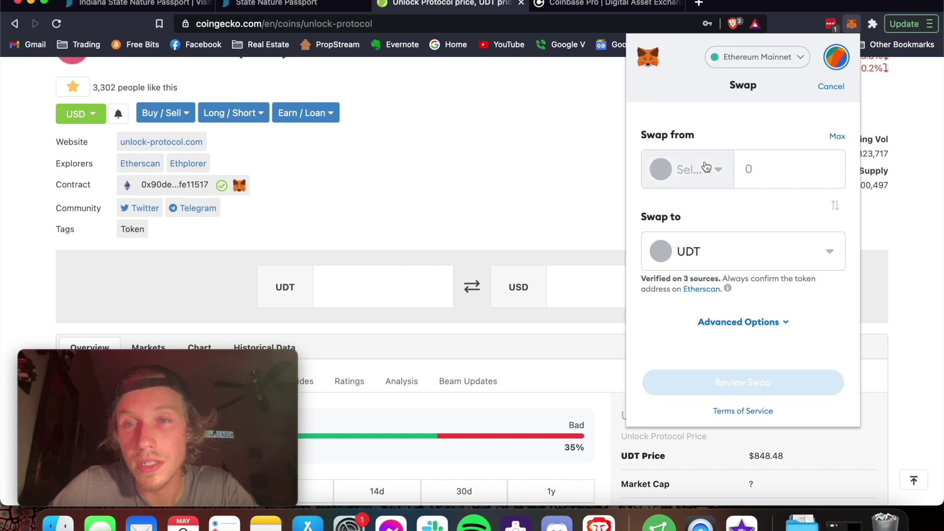
click(689, 173)
click(693, 206)
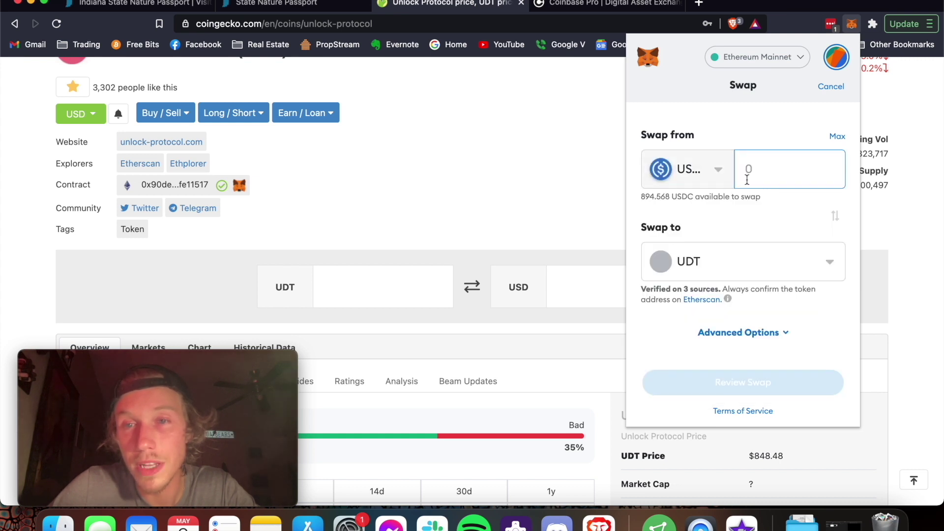
click(838, 138)
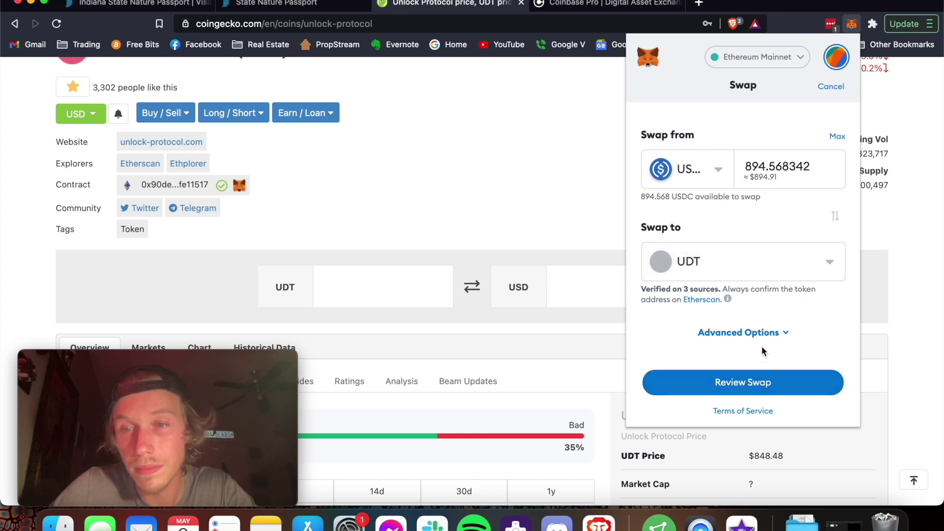
click(732, 384)
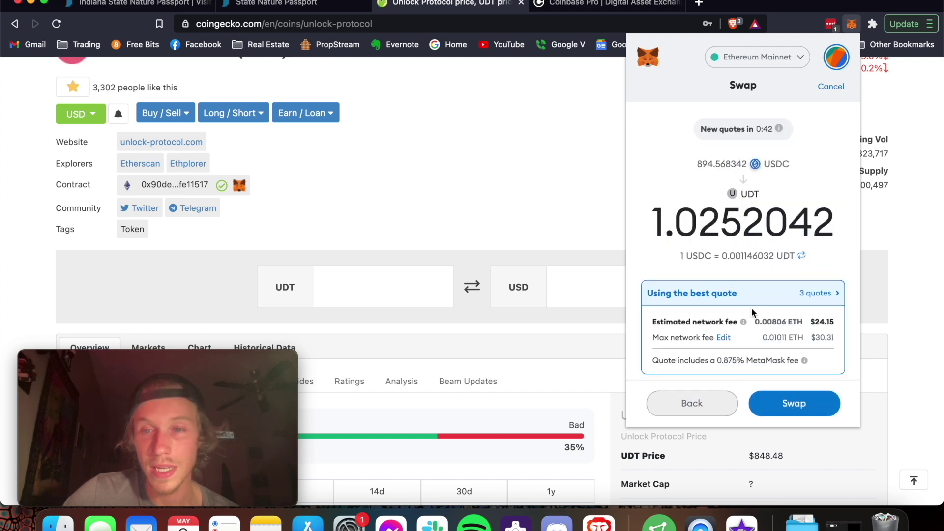
click(724, 337)
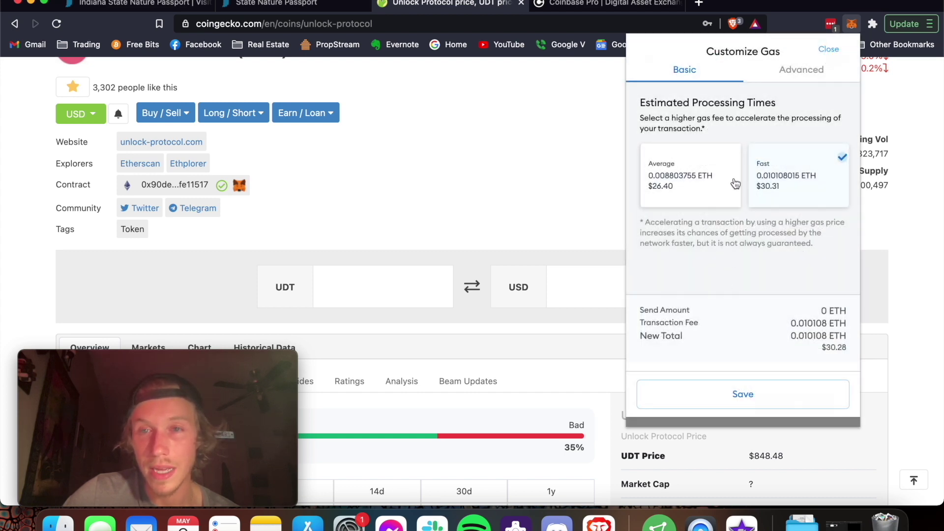
Save the Average gas option, lowering the max network fee to 0.0088 ETH ($26.40)
click(826, 51)
click(718, 338)
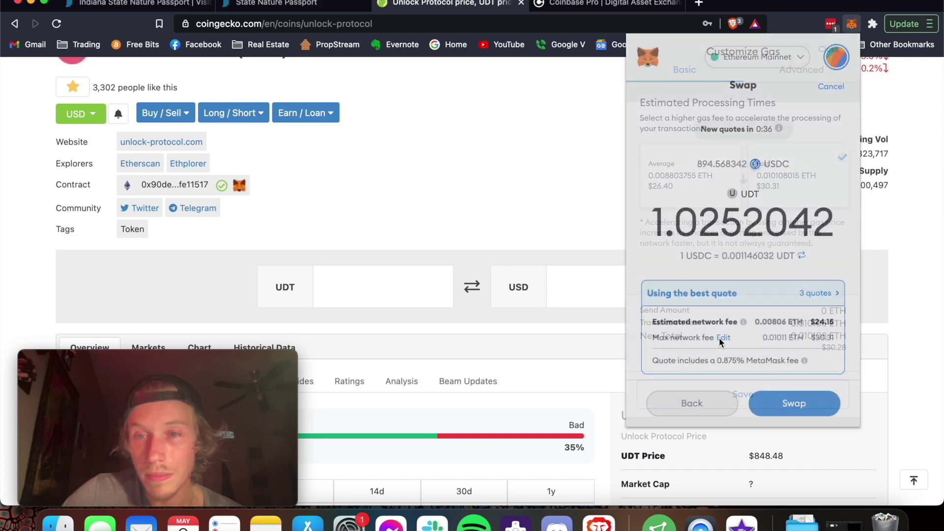
click(707, 183)
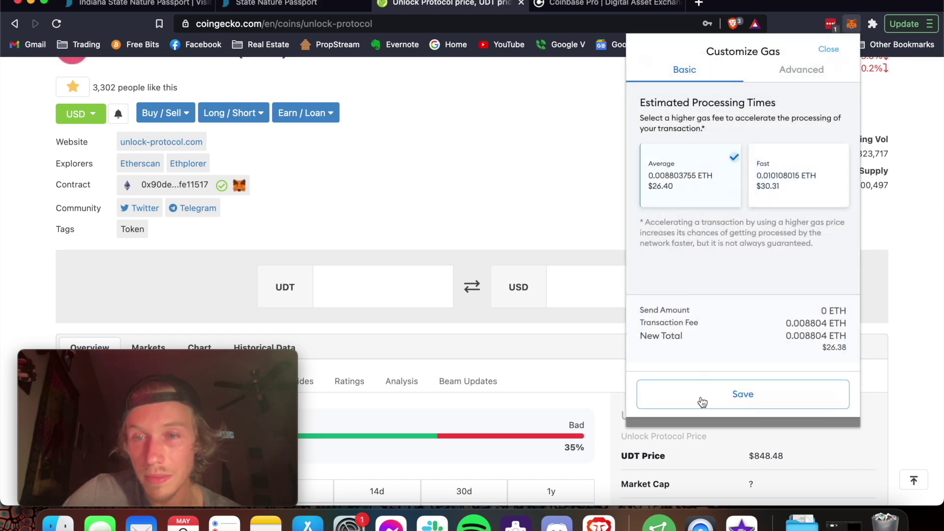
click(732, 393)
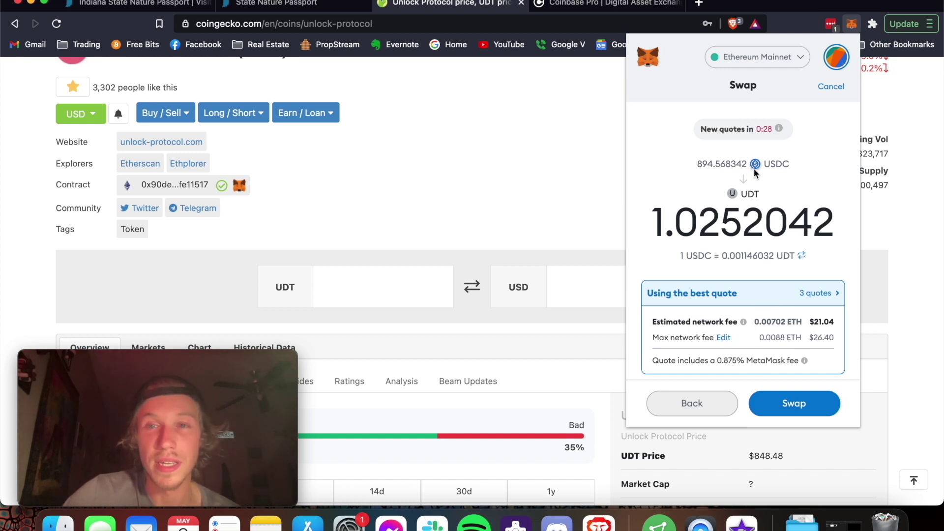
click(712, 163)
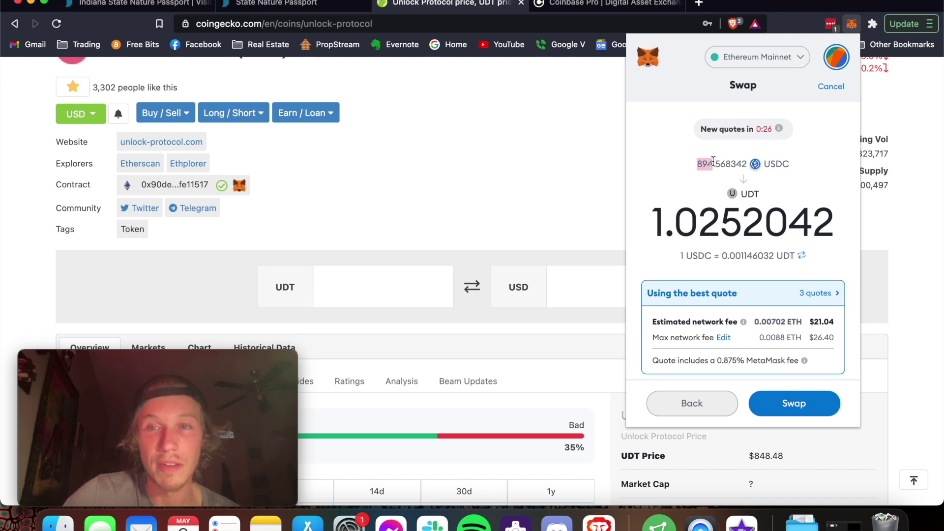
click(761, 133)
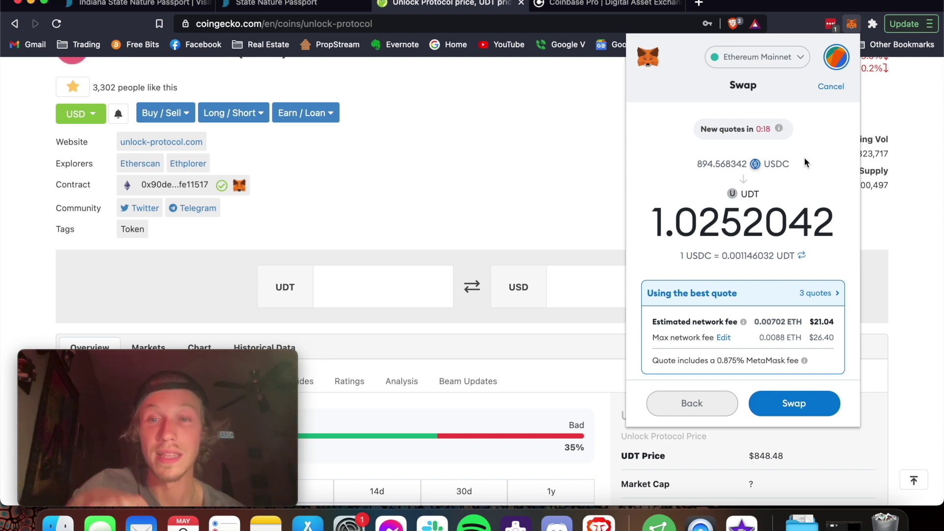
click(784, 322)
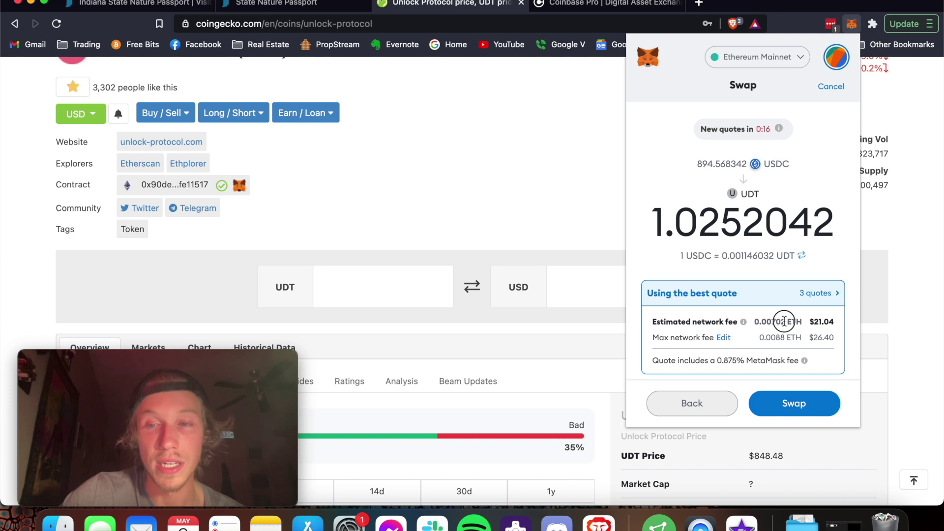
drag(784, 322, 754, 323)
click(755, 320)
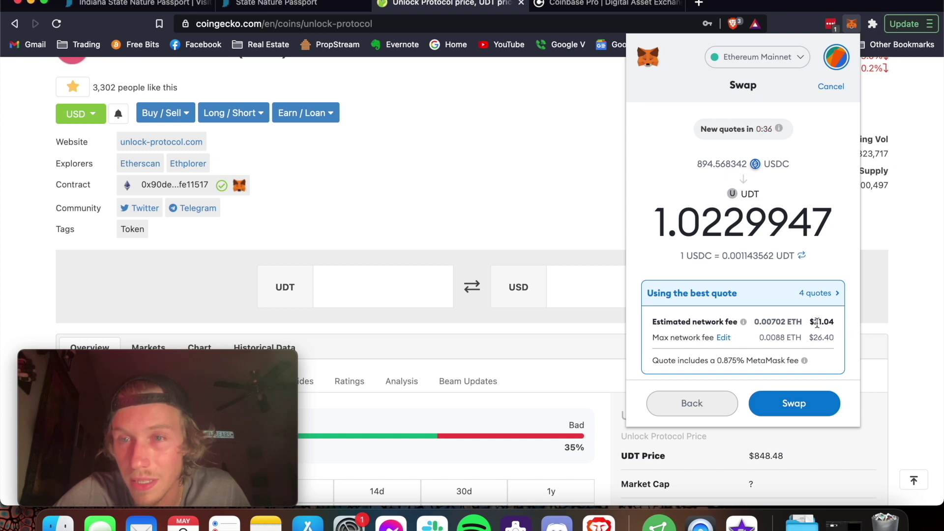
double_click(811, 321)
click(823, 321)
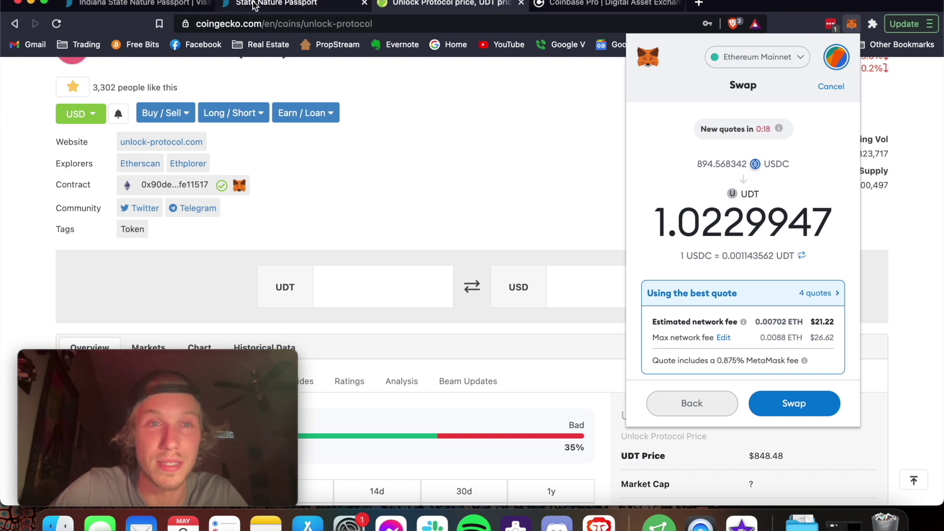
scroll(226, 172, up, 3)
scroll(220, 176, up, 2)
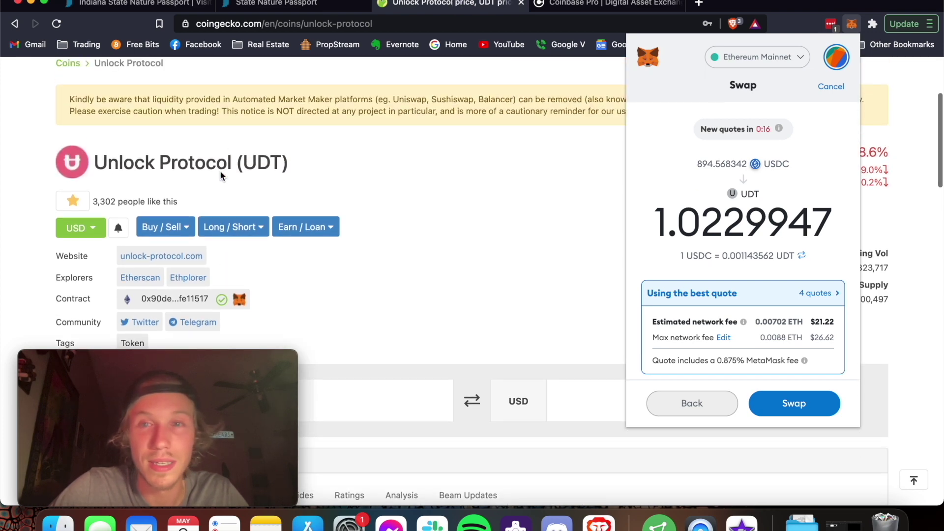
scroll(341, 253, down, 15)
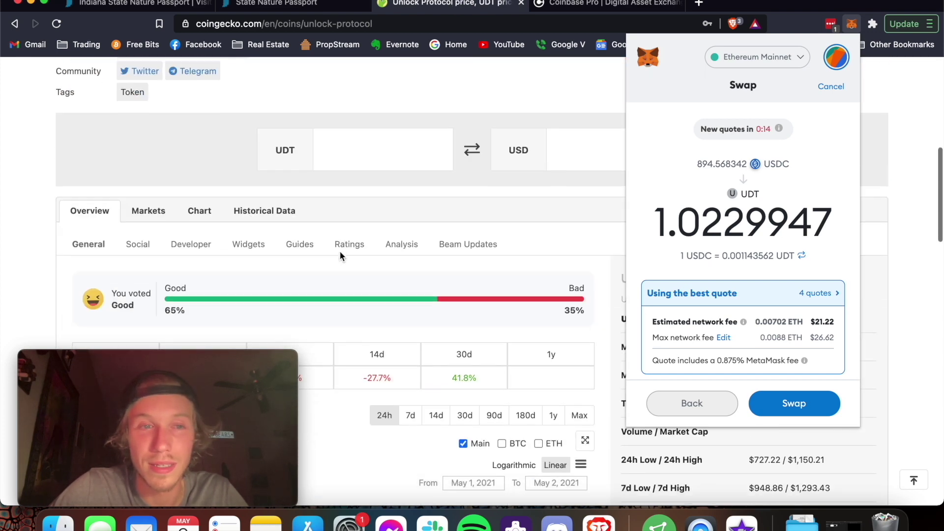
scroll(39, 265, down, 5)
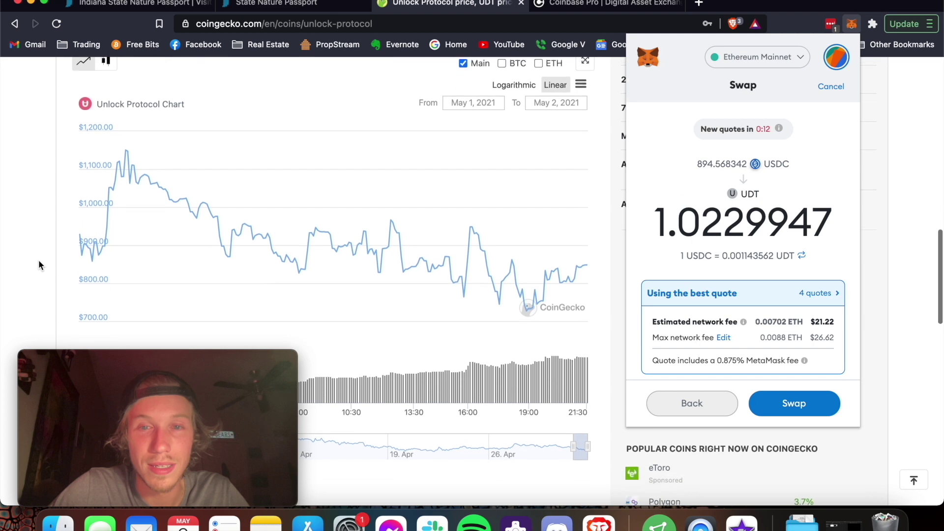
scroll(38, 266, up, 15)
Compare the exchange rate both ways, then submit the 894.568342 USDC for 1.0220749 UDT swap
scroll(436, 294, up, 3)
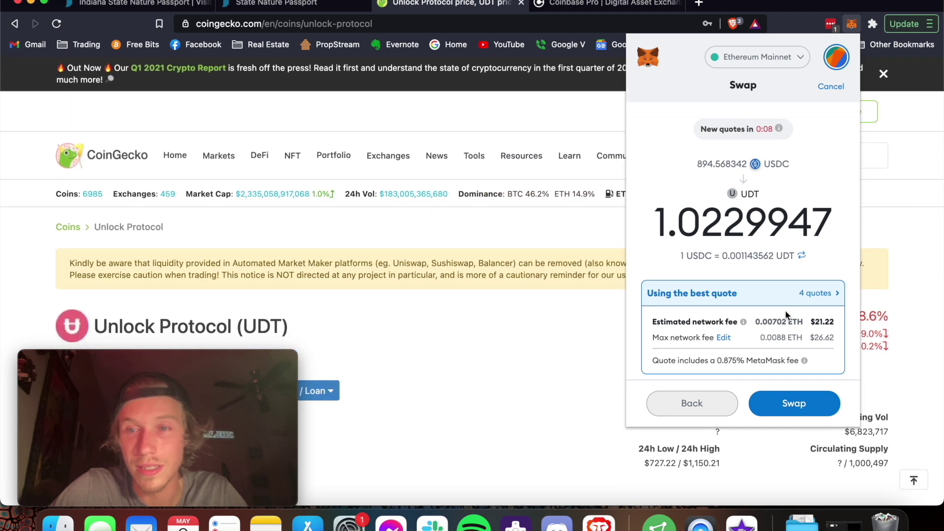
click(803, 256)
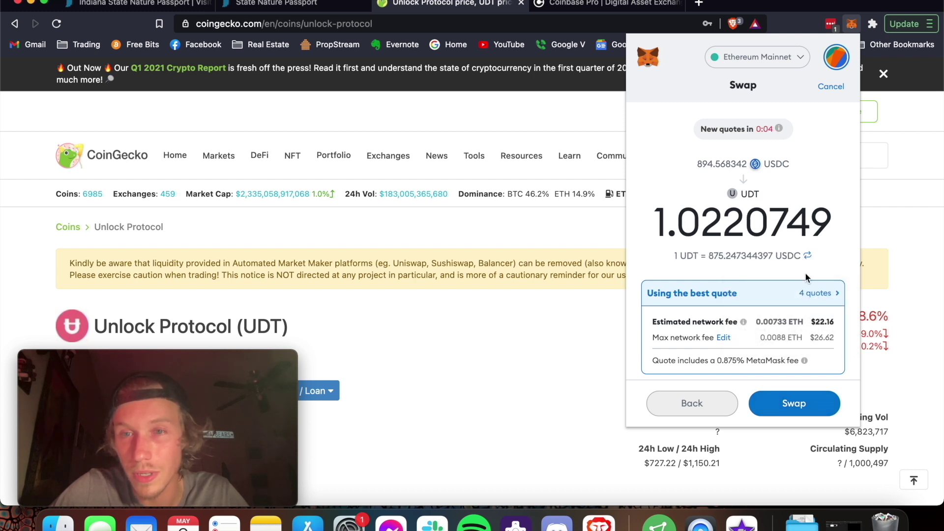
click(805, 256)
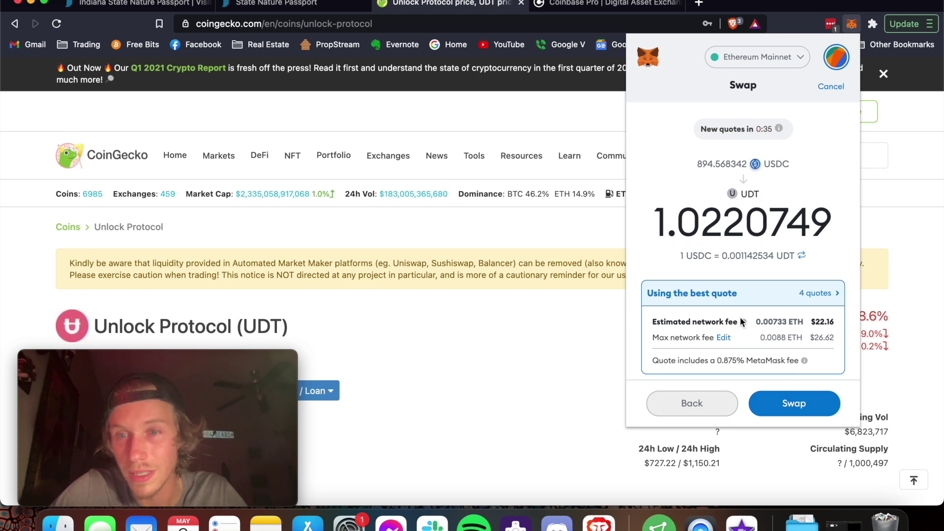
click(802, 256)
click(784, 393)
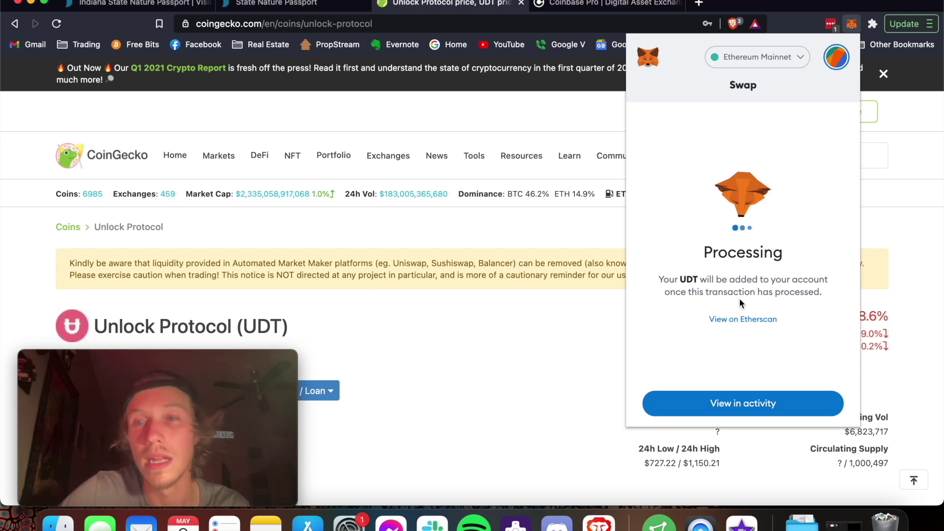
Check the UDT holding: 2.387 UDT worth $2,006.41 at $848.66 per UDT
click(735, 404)
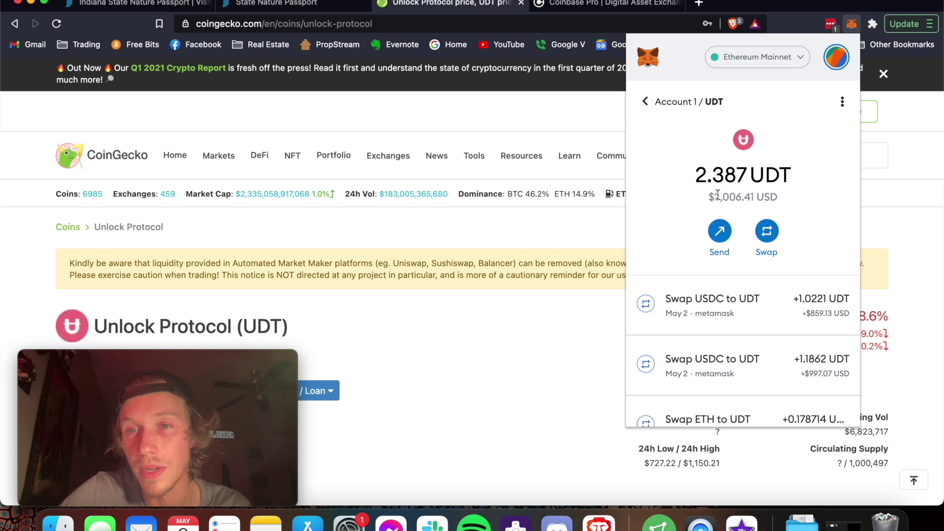
drag(718, 194, 746, 194)
click(733, 191)
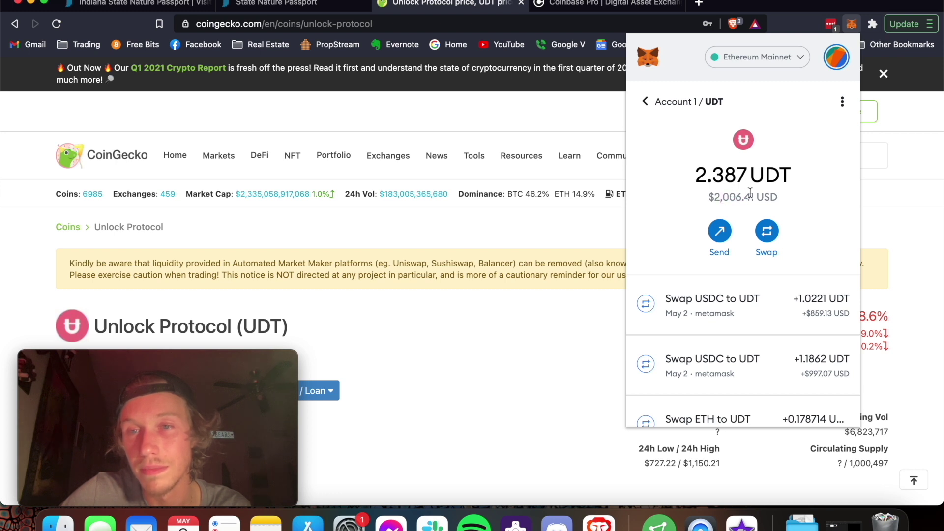
click(884, 284)
drag(779, 315, 851, 317)
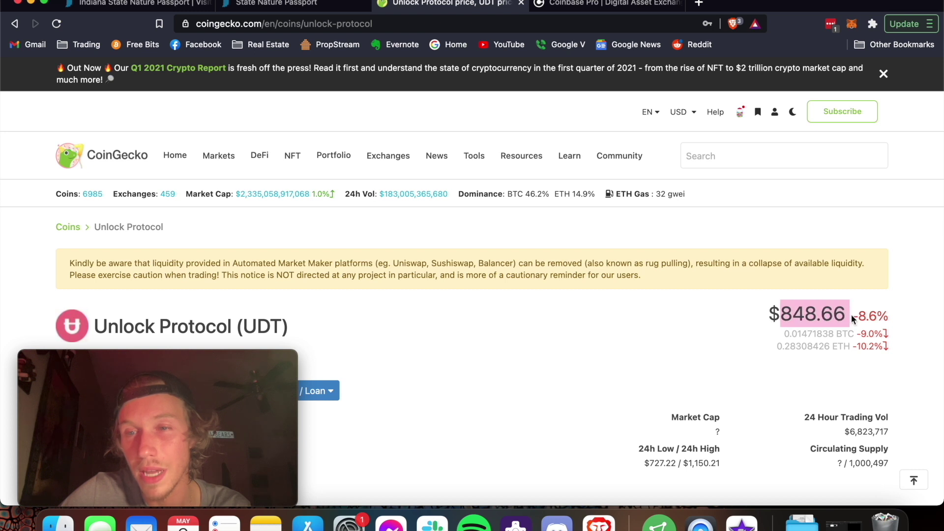
Reopen MetaMask and review the Activity history showing the two USDC-to-UDT swaps
click(851, 24)
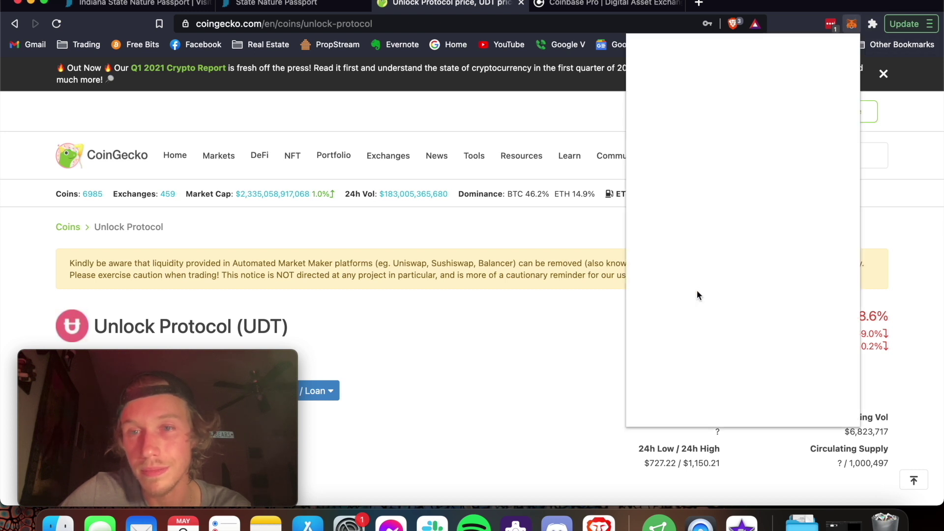
scroll(698, 295, down, 6)
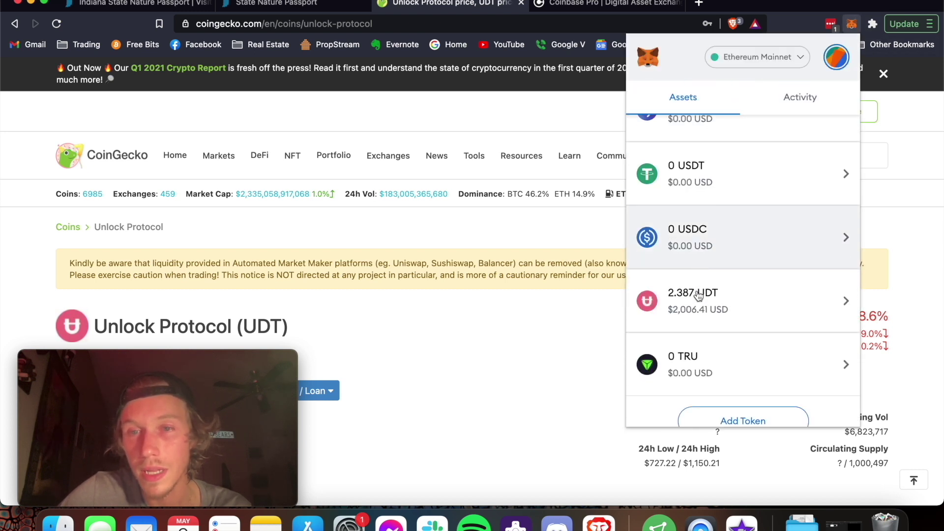
scroll(755, 276, up, 5)
scroll(758, 255, down, 6)
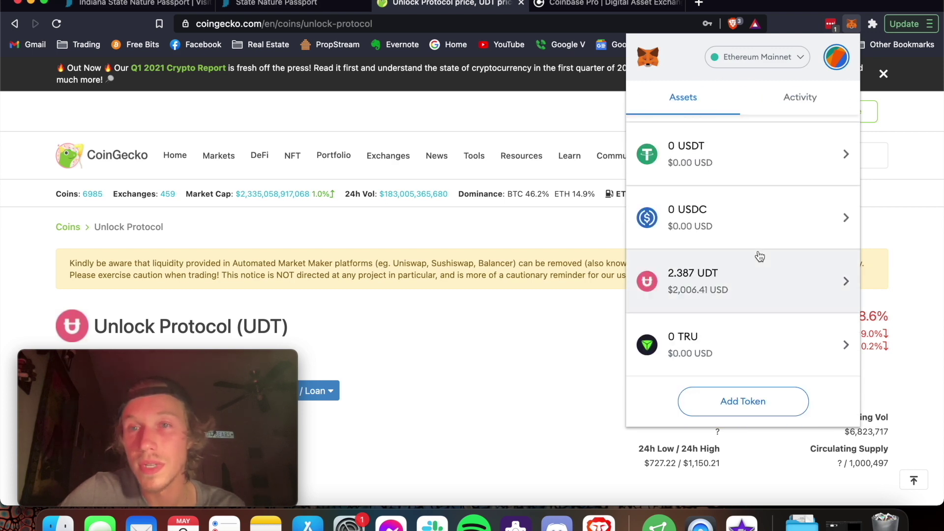
scroll(762, 244, up, 2)
click(800, 97)
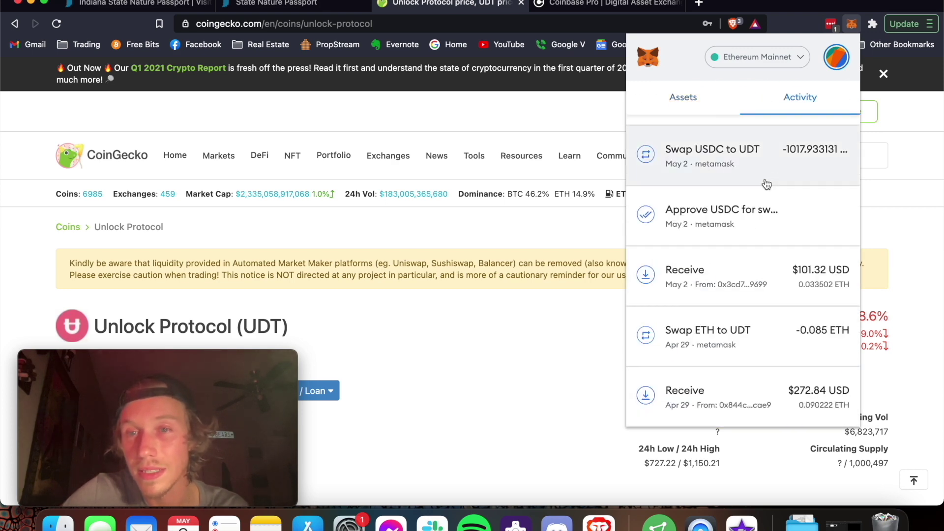
scroll(765, 184, up, 5)
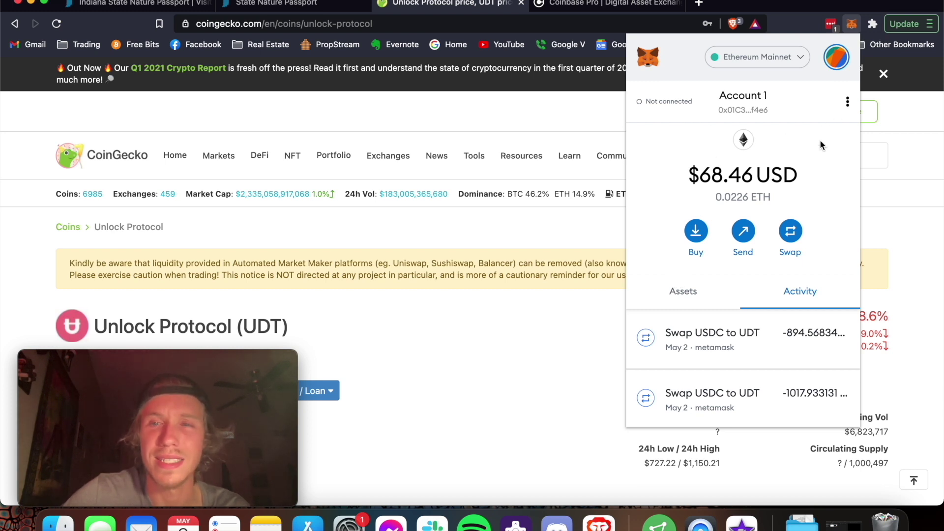
Return to the Assets list, scroll through the token balances, then close the wallet
click(676, 289)
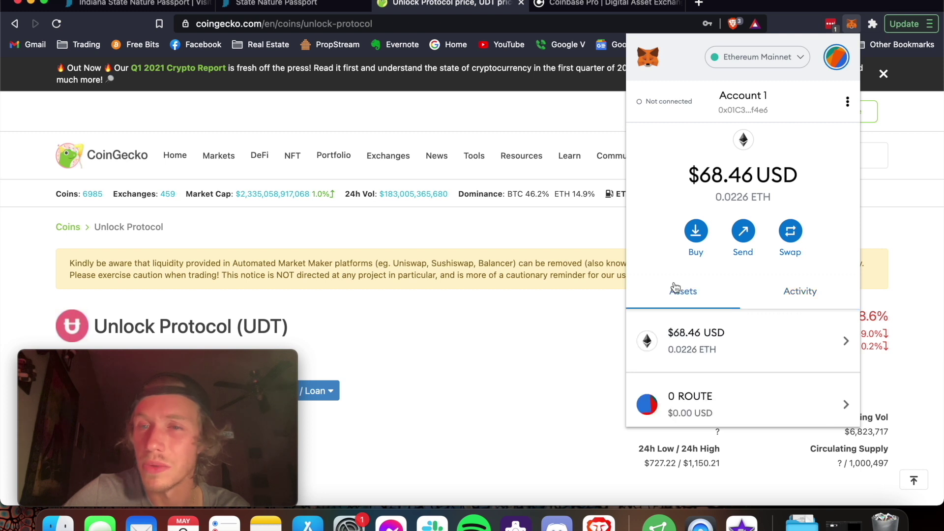
scroll(725, 284, down, 5)
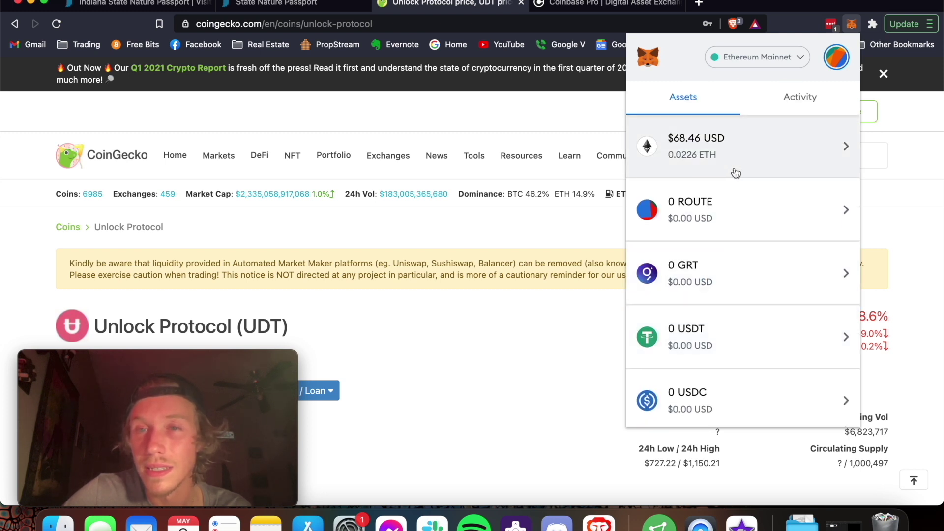
scroll(730, 211, down, 4)
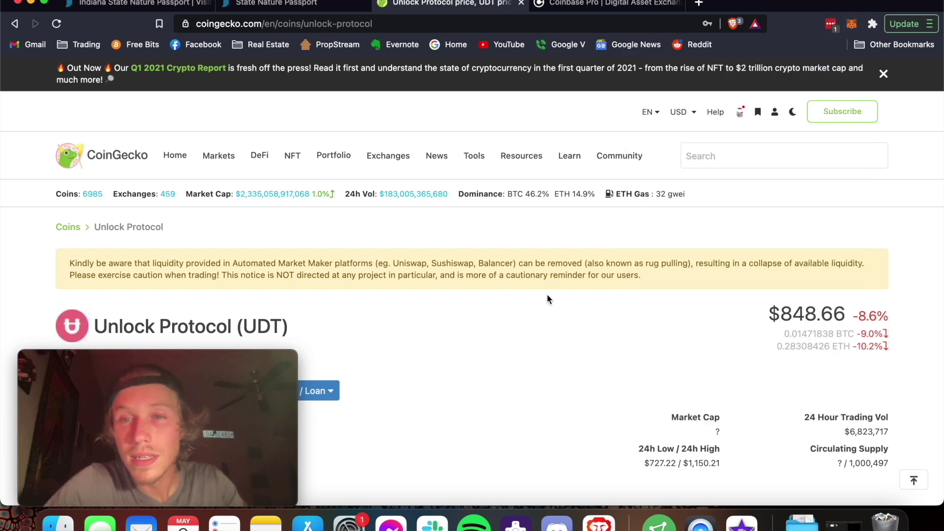
click(506, 285)
Search CoinGecko for 'tru' and open the Truebit Protocol (TRU) coin page
click(733, 167)
text(tru)
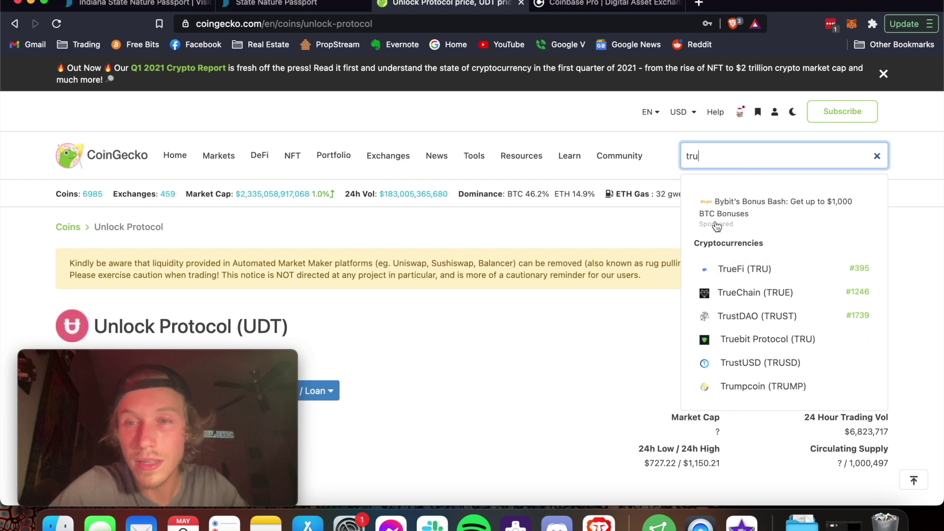
click(743, 339)
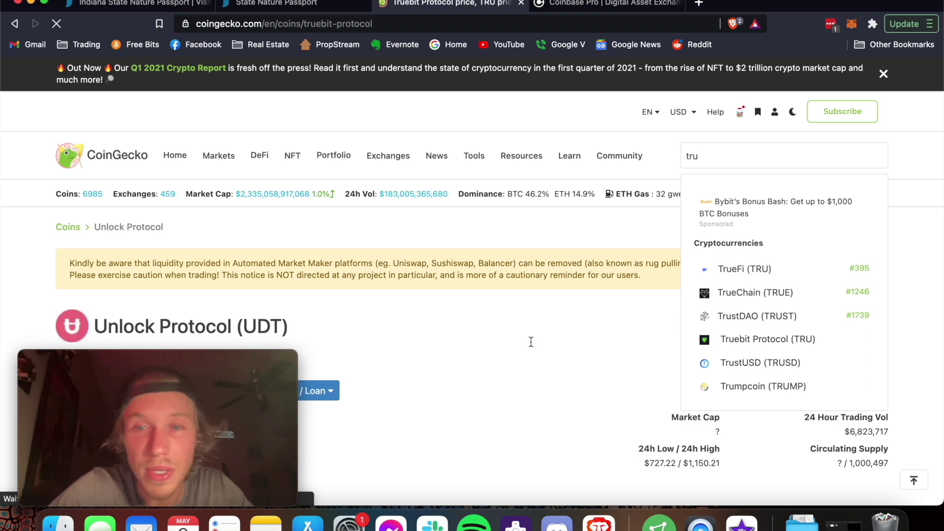
Switch the TRU price chart to the 7d range, Apr 27 to May 2, 2021
scroll(375, 325, down, 15)
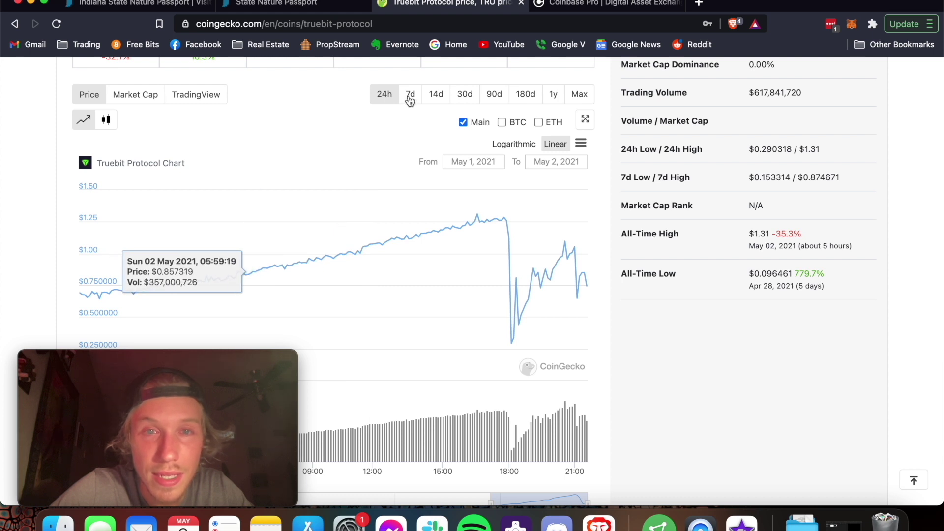
click(410, 95)
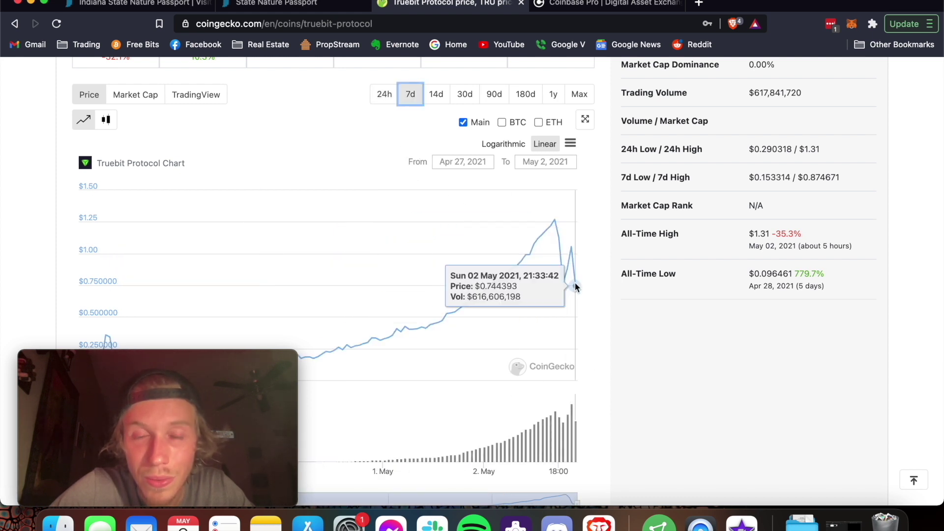
scroll(614, 328, up, 2)
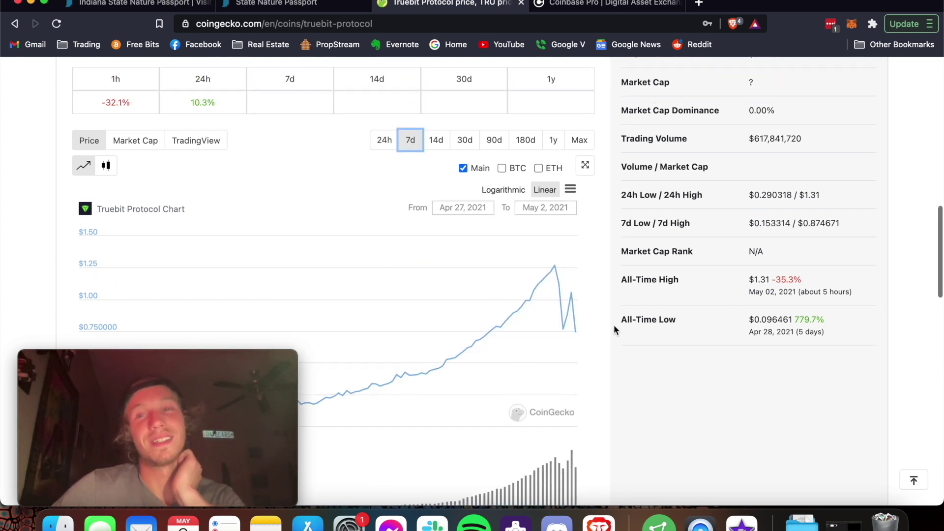
scroll(614, 324, up, 1)
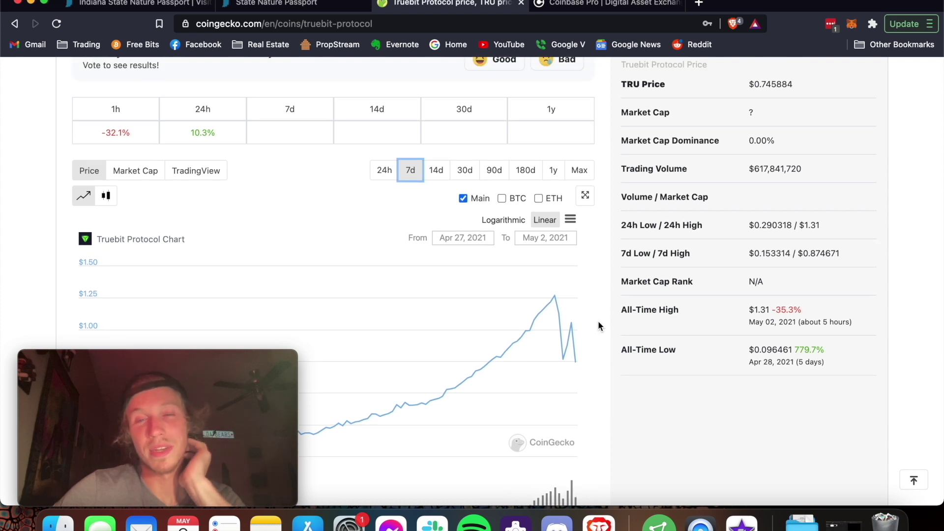
scroll(598, 325, up, 1)
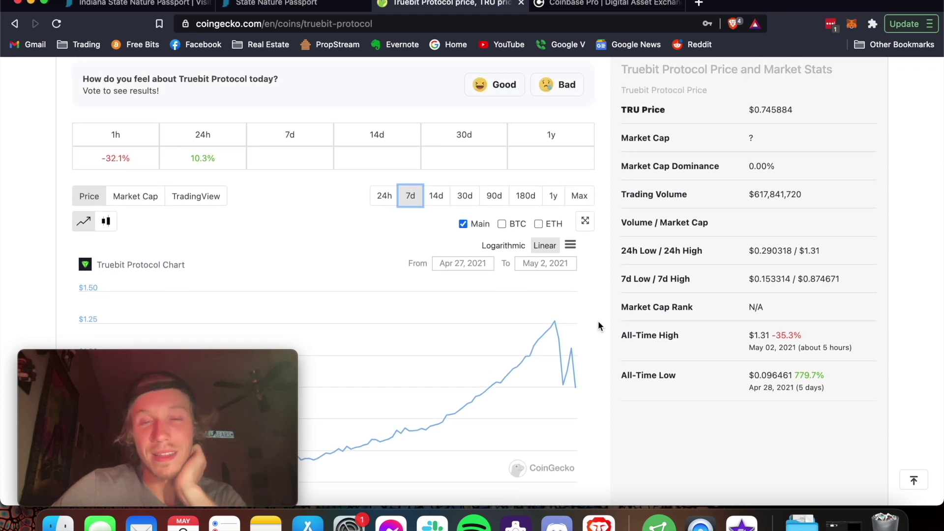
scroll(598, 325, up, 1)
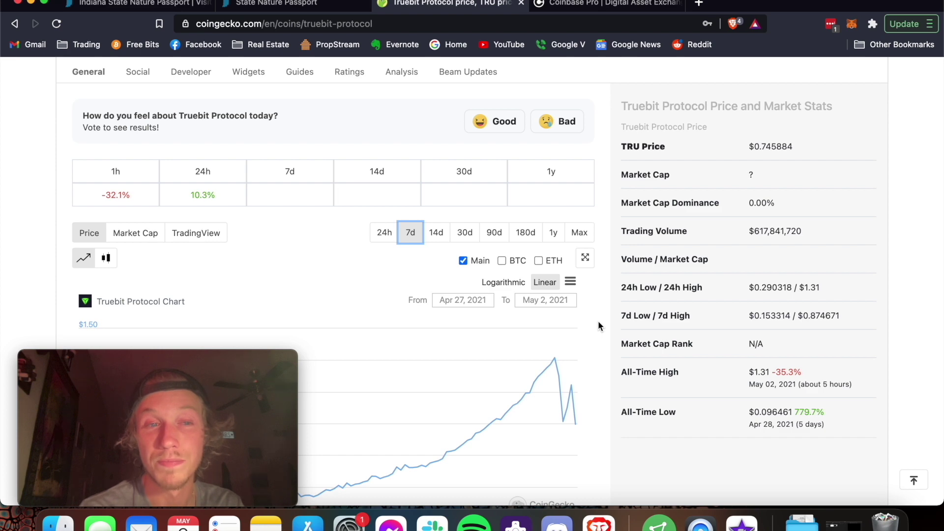
scroll(600, 326, up, 3)
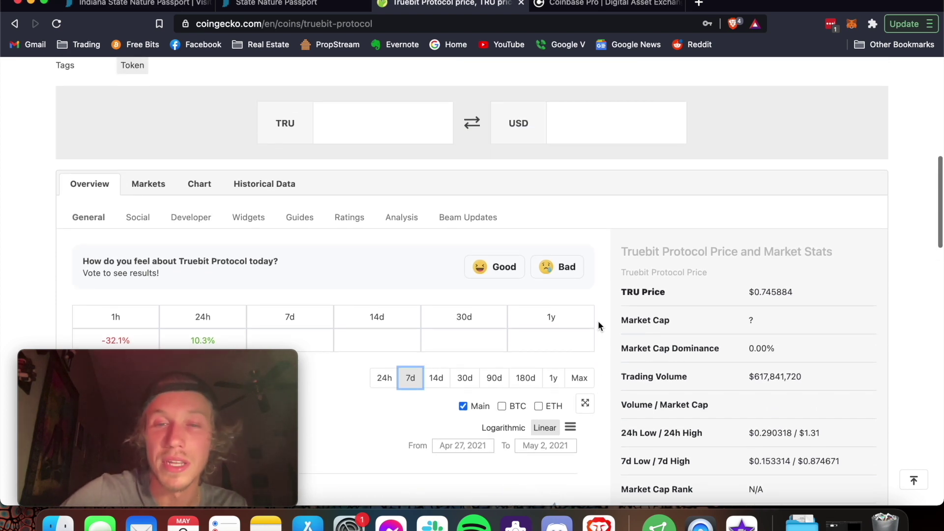
scroll(598, 320, up, 7)
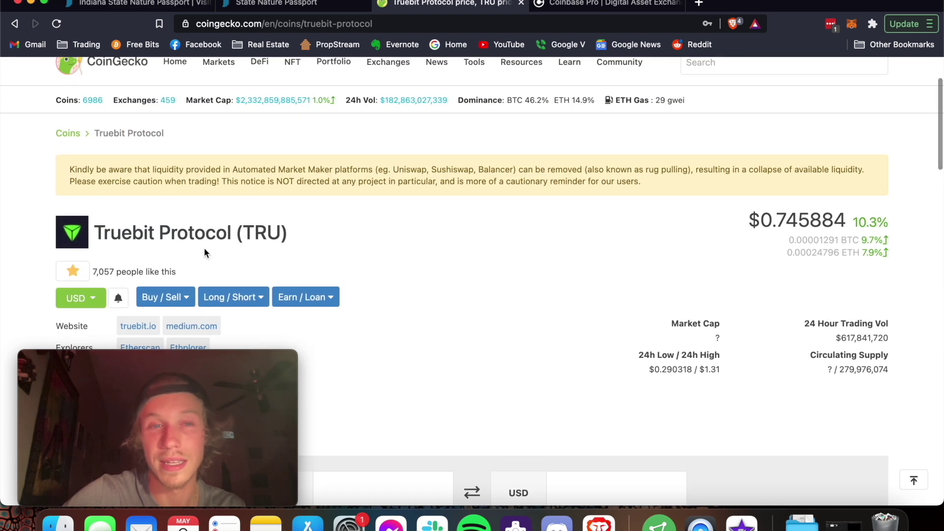
double_click(127, 232)
click(365, 240)
scroll(365, 240, down, 10)
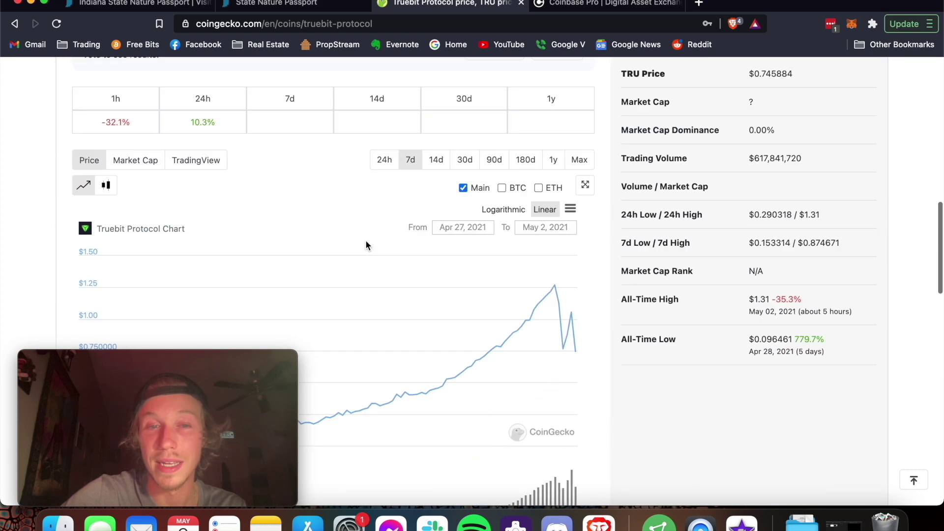
scroll(365, 245, down, 5)
scroll(344, 259, up, 3)
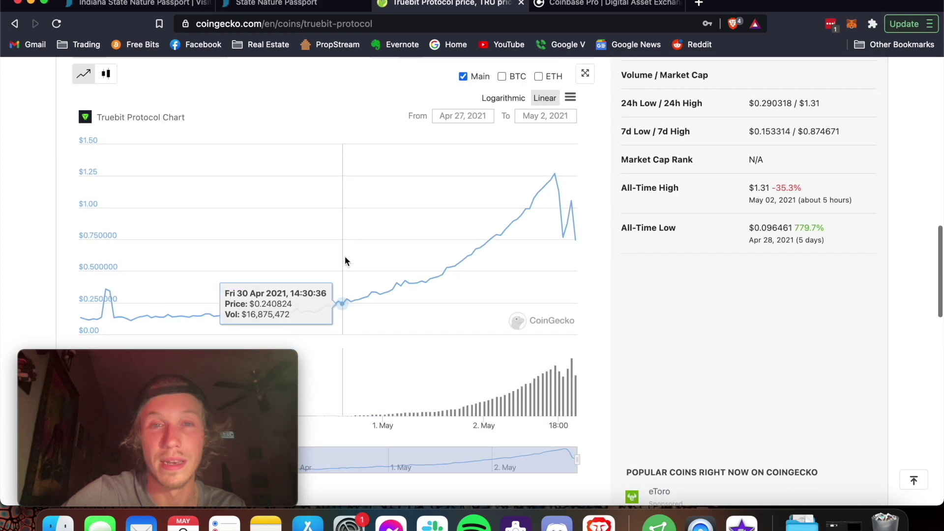
scroll(473, 98, up, 1)
click(436, 96)
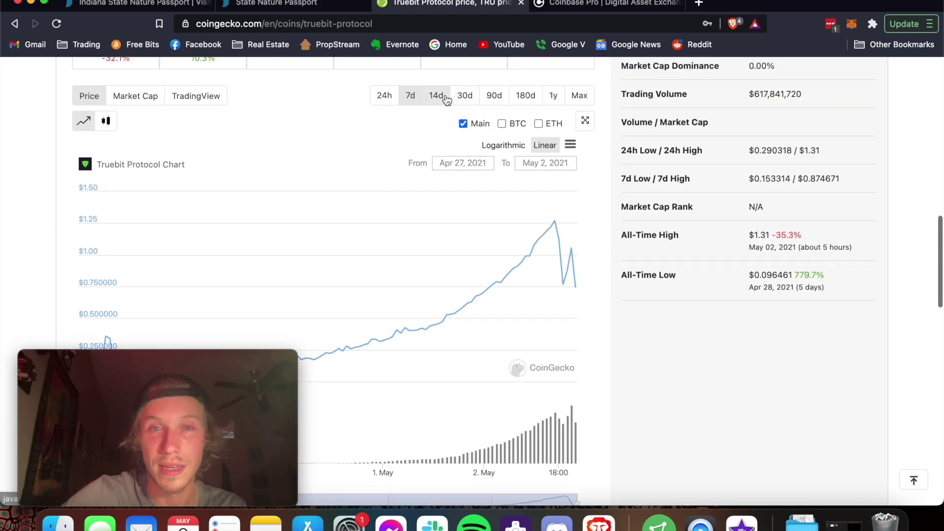
click(407, 97)
scroll(389, 220, down, 4)
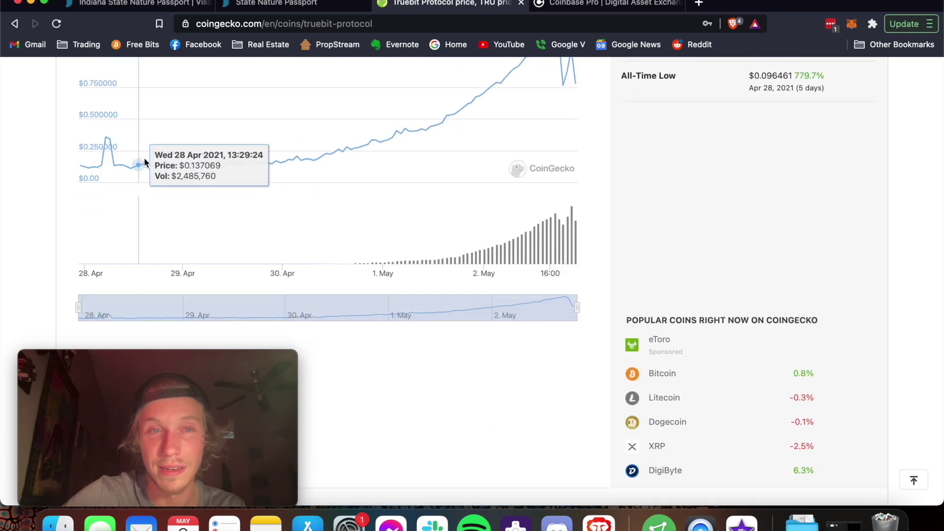
scroll(379, 98, down, 1)
scroll(381, 85, up, 3)
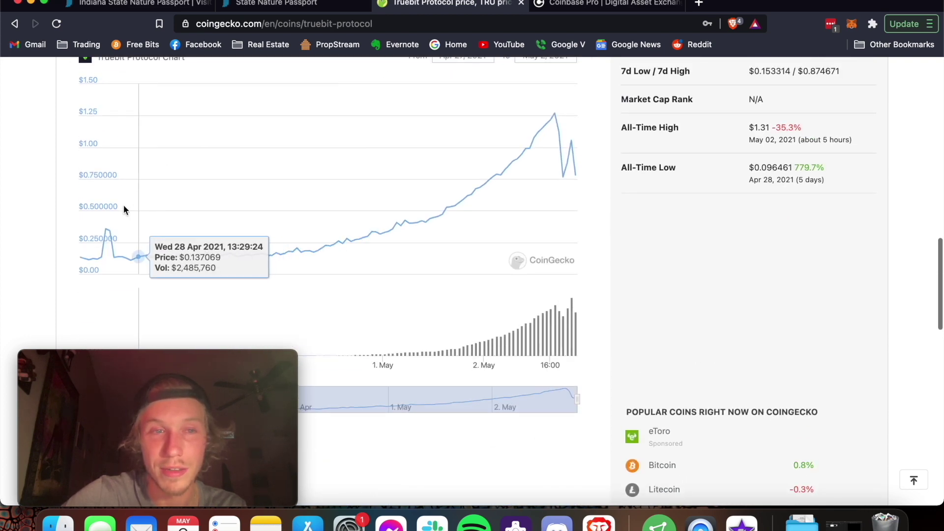
scroll(438, 198, up, 2)
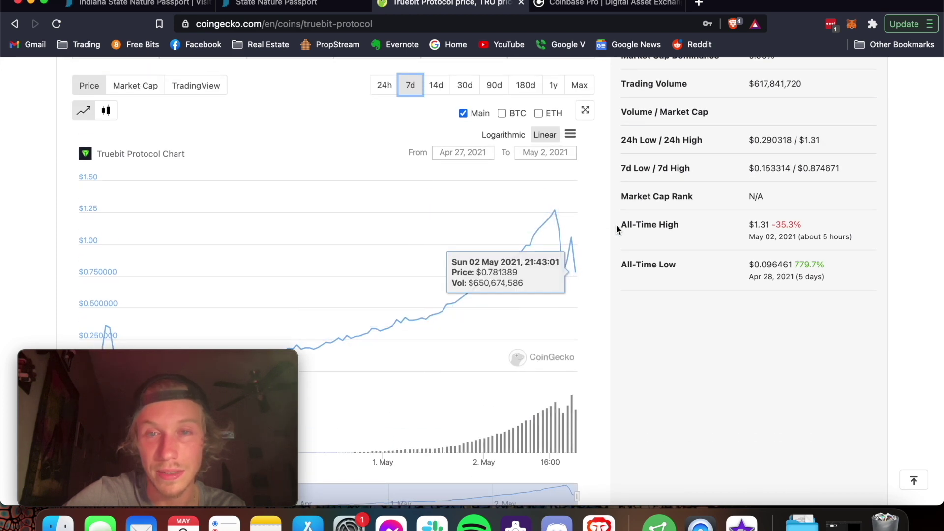
scroll(607, 231, down, 1)
scroll(608, 234, down, 1)
scroll(608, 234, up, 2)
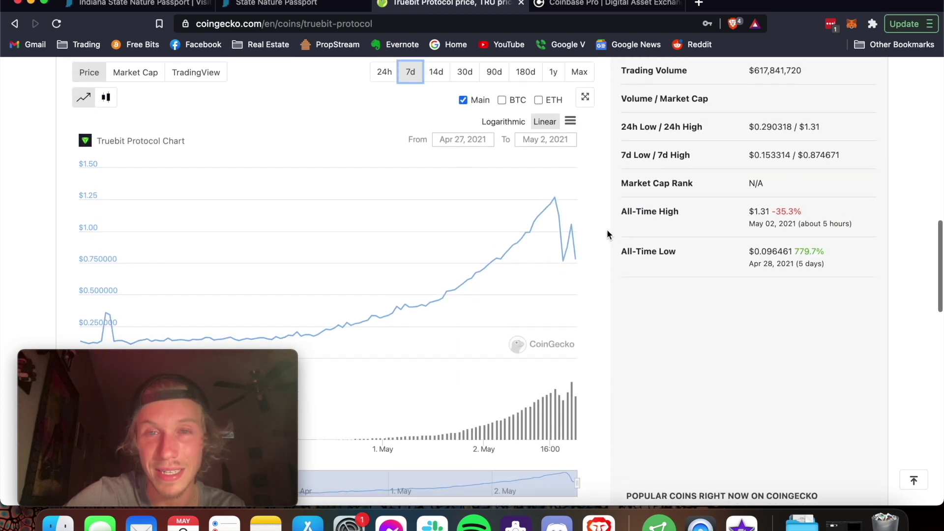
scroll(608, 234, down, 3)
scroll(607, 233, down, 1)
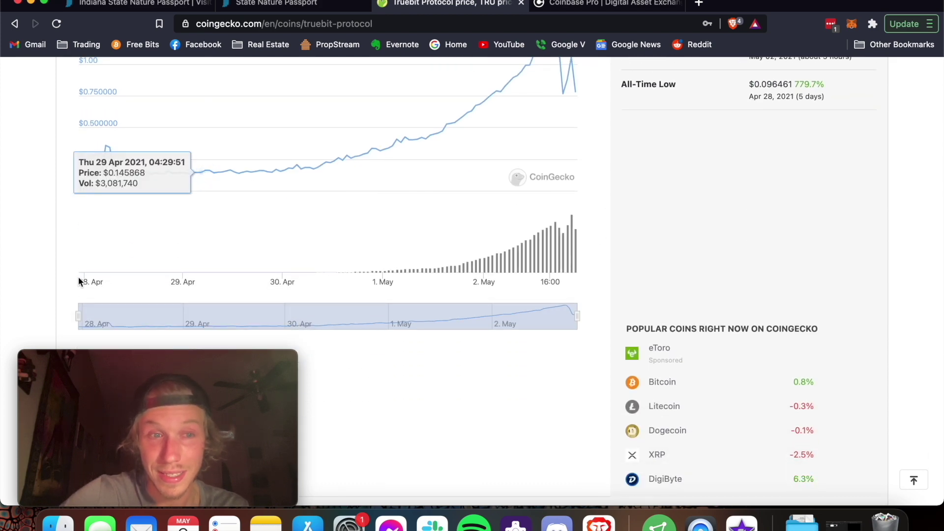
scroll(596, 196, up, 3)
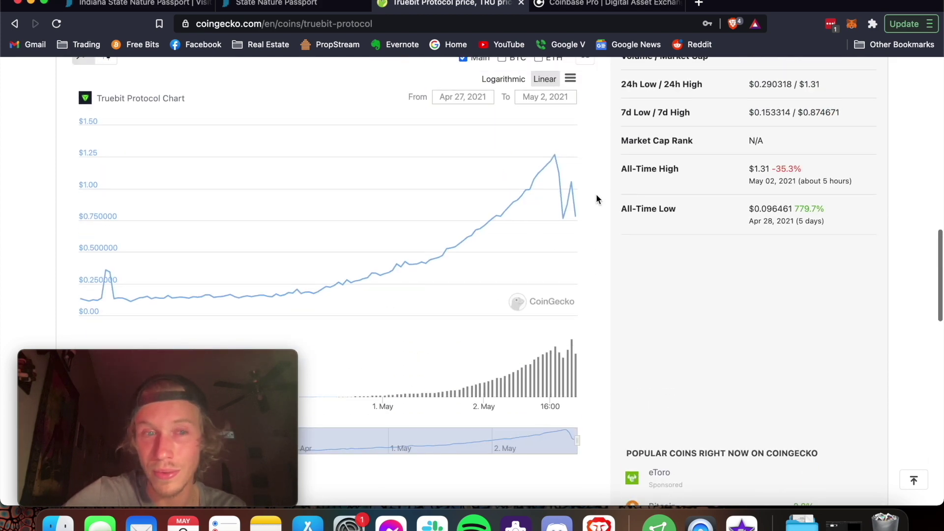
scroll(597, 196, up, 1)
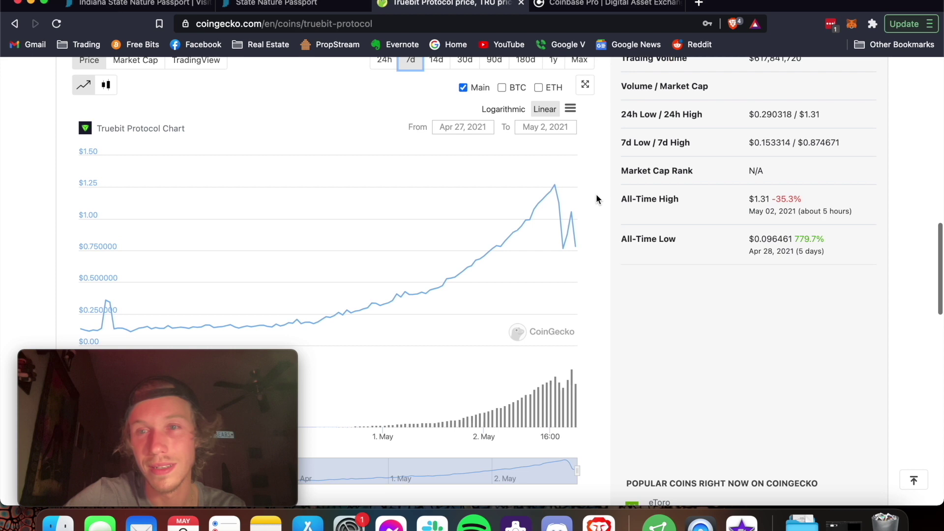
triple_click(802, 238)
click(811, 250)
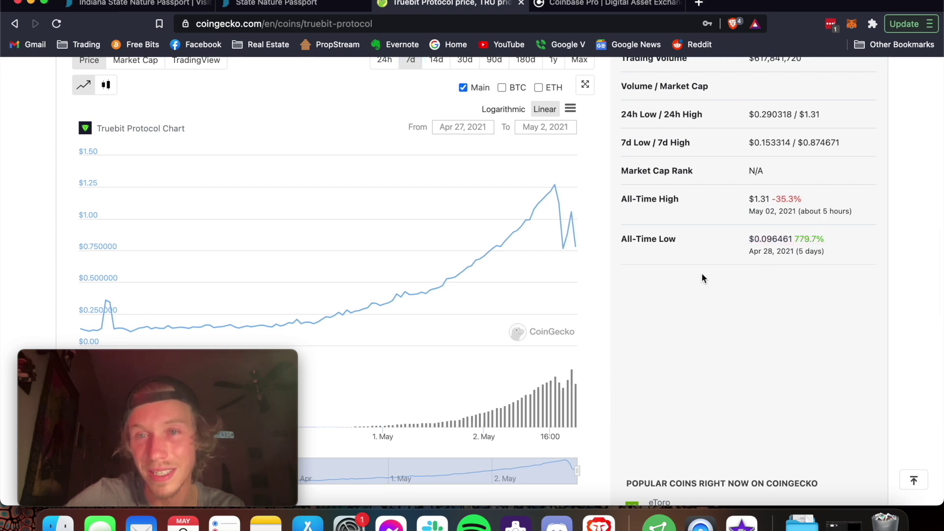
scroll(701, 276, up, 15)
scroll(702, 275, down, 4)
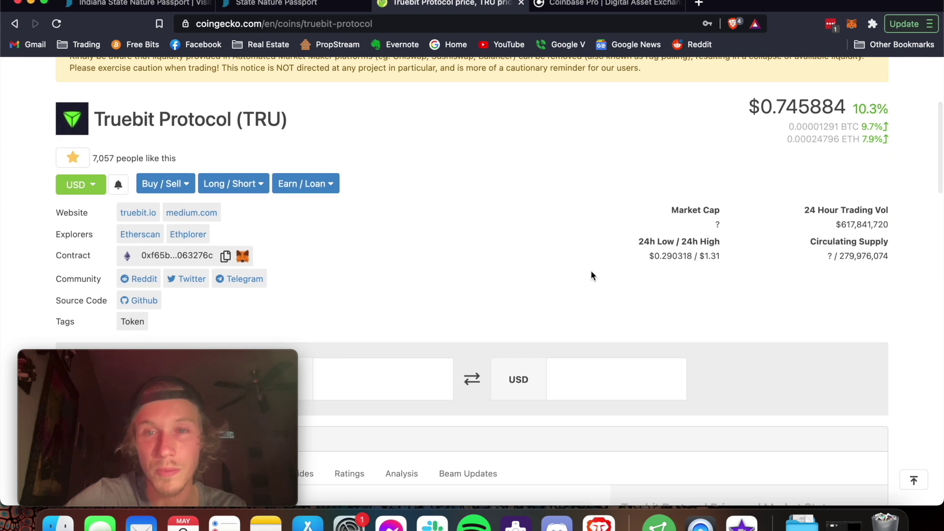